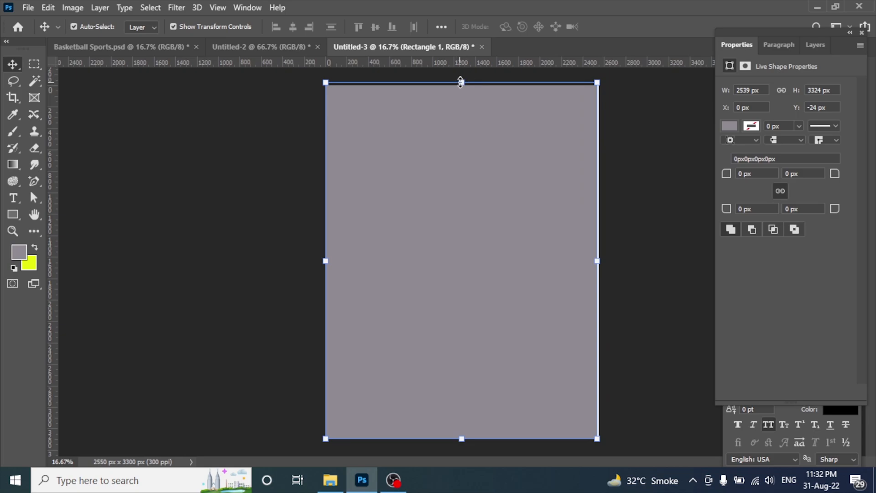
# Step: Fill the page rectangle with the dark purple swatch from the Darker group and widen it to the full canvas width
pyautogui.click(633, 26)
pyautogui.click(730, 126)
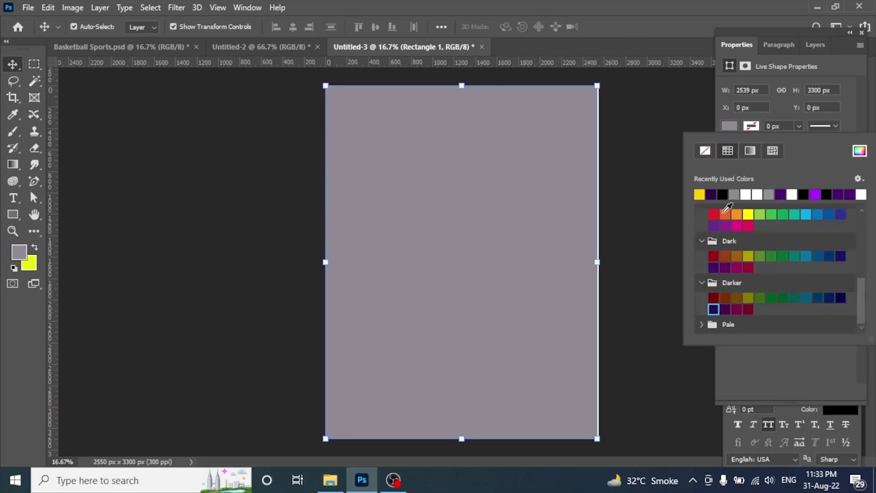
pyautogui.click(713, 309)
pyautogui.moveTo(597, 262); pyautogui.dragTo(603, 261)
pyautogui.click(633, 26)
pyautogui.click(643, 181)
# Step: Place the basketball player image pngwing.com - 2022-08-31T195852.110 as an embedded object, scaled to about 29.57% at the page's centre
pyautogui.click(28, 7)
pyautogui.click(68, 260)
pyautogui.doubleClick(340, 247)
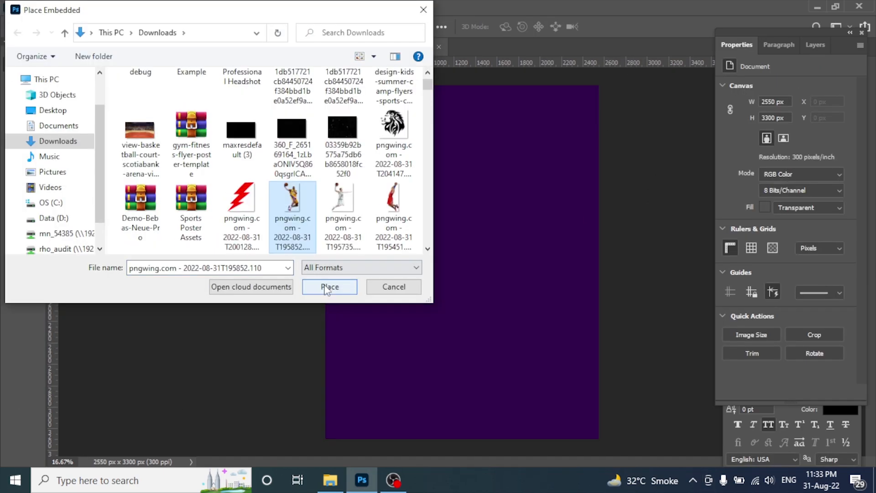
pyautogui.moveTo(557, 85); pyautogui.dragTo(536, 133)
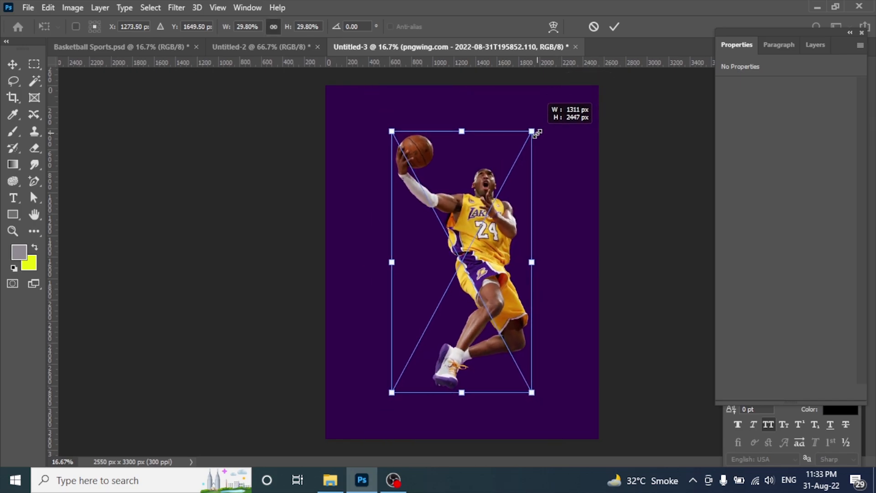
pyautogui.press('Return')
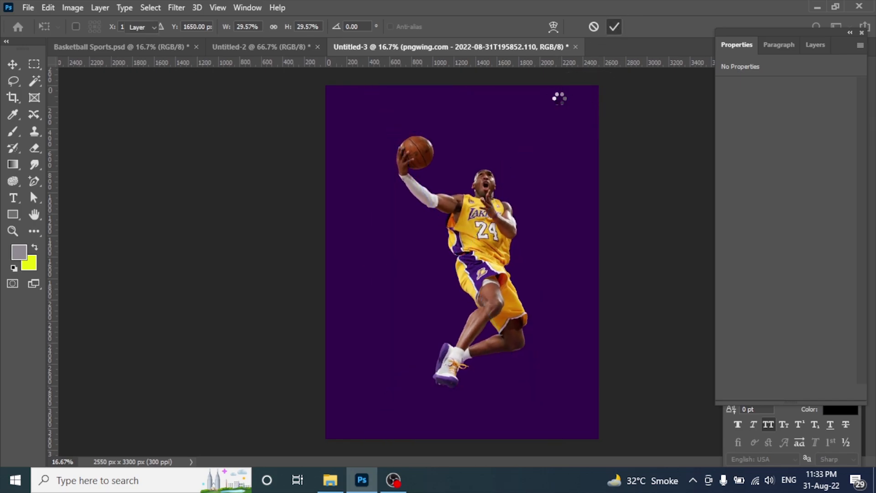
pyautogui.click(572, 136)
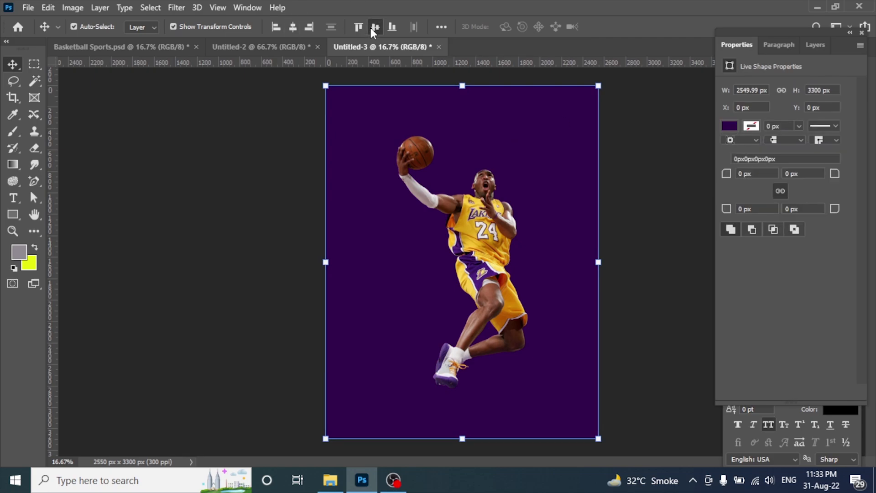
pyautogui.click(251, 100)
# Step: Add a Drop Shadow effect to the basketball player's layer
pyautogui.click(517, 246)
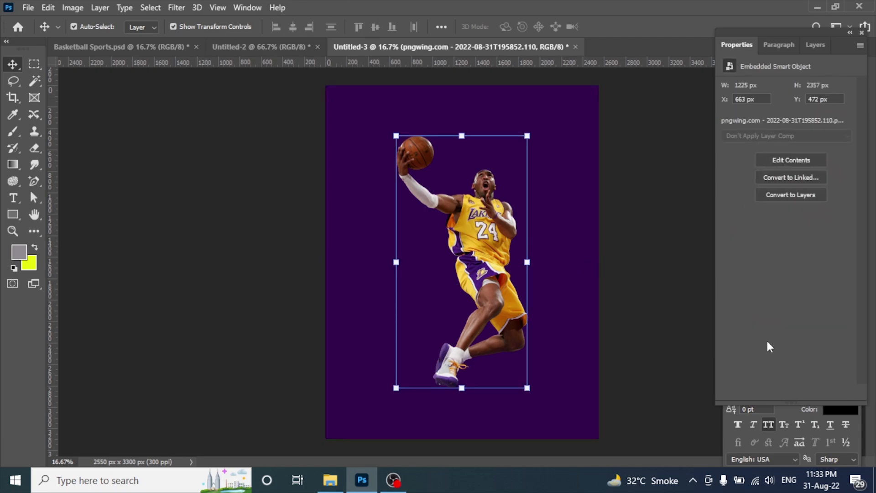
pyautogui.click(816, 45)
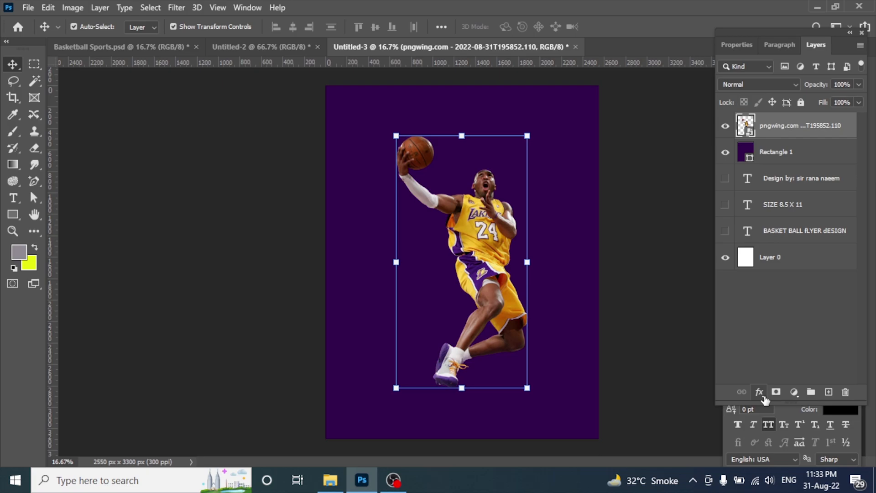
pyautogui.click(759, 392)
pyautogui.click(780, 388)
pyautogui.click(441, 330)
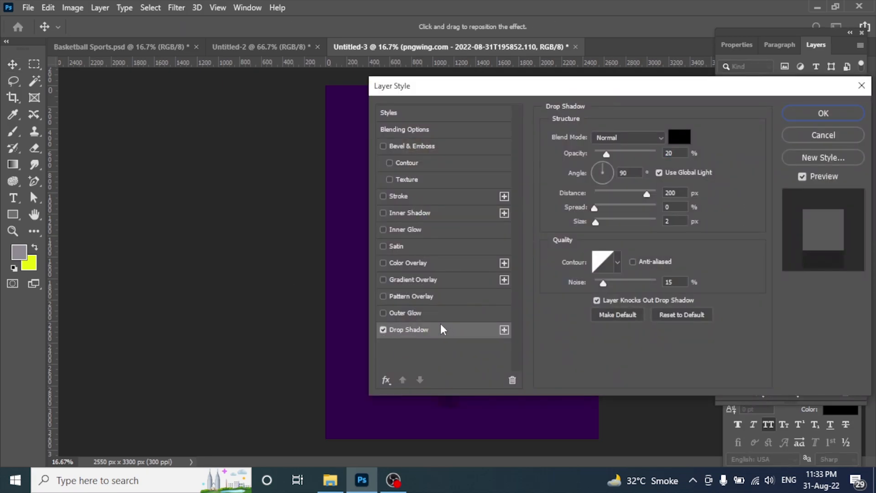
# Step: Set the player's drop shadow distance to 200 px and apply the layer style
pyautogui.click(674, 153)
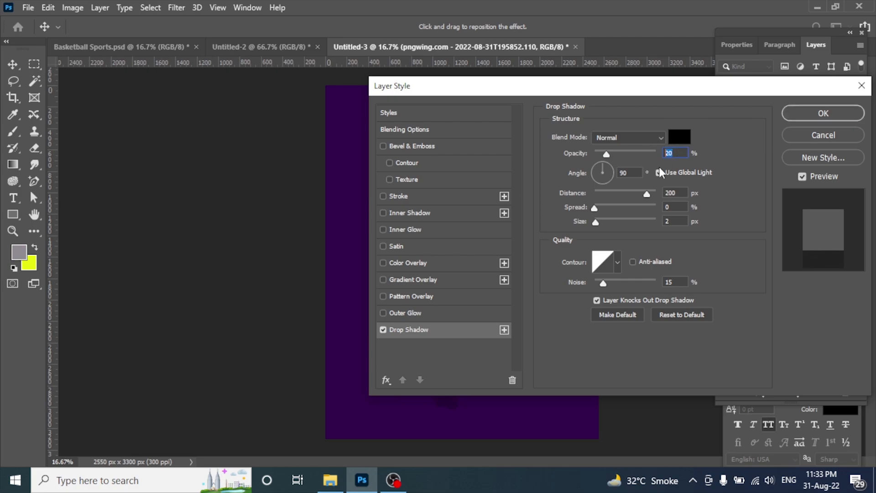
pyautogui.moveTo(647, 194); pyautogui.dragTo(680, 194)
pyautogui.click(684, 193)
pyautogui.press('BackSpace')
pyautogui.press('BackSpace')
pyautogui.press('BackSpace')
pyautogui.press('BackSpace')
pyautogui.press('BackSpace')
pyautogui.write('200')
pyautogui.click(820, 115)
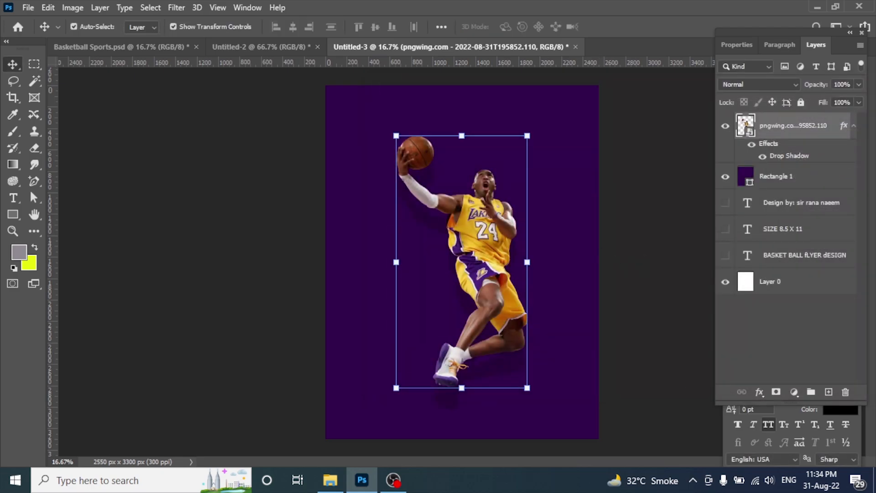
# Step: Add a white outside stroke of 7 px to the basketball player
pyautogui.click(759, 392)
pyautogui.click(792, 301)
pyautogui.doubleClick(672, 135)
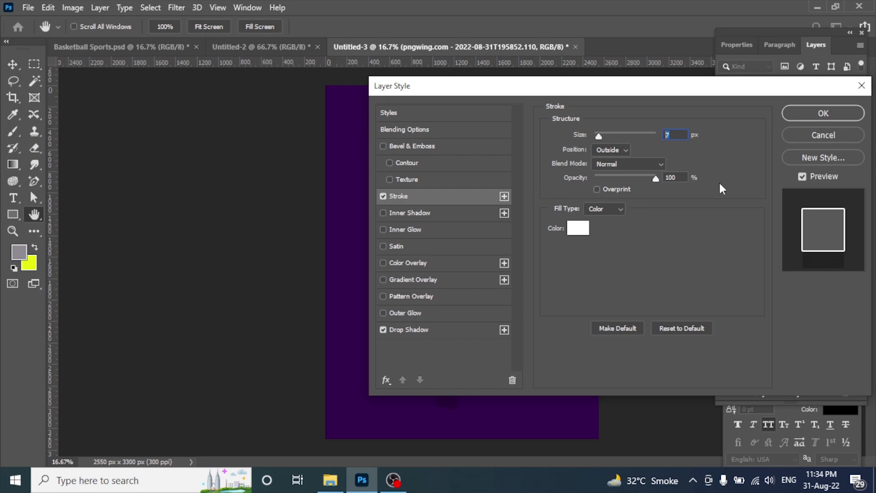
pyautogui.click(795, 116)
# Step: Apply the Sharpen More filter to the basketball player image
pyautogui.click(150, 7)
pyautogui.moveTo(176, 7)
pyautogui.moveTo(313, 226)
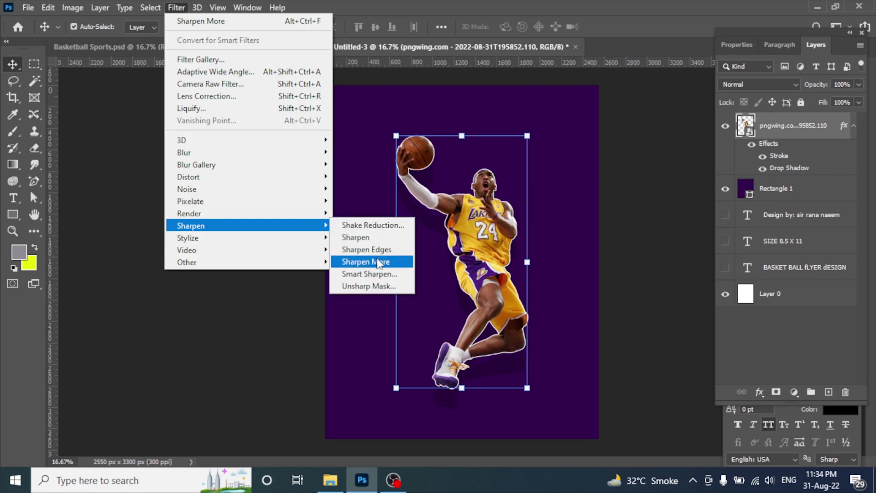
pyautogui.click(379, 262)
# Step: Place the red lightning bolt image, the pngwing.com file ending in T200128.122, as an embedded object
pyautogui.click(28, 8)
pyautogui.click(69, 263)
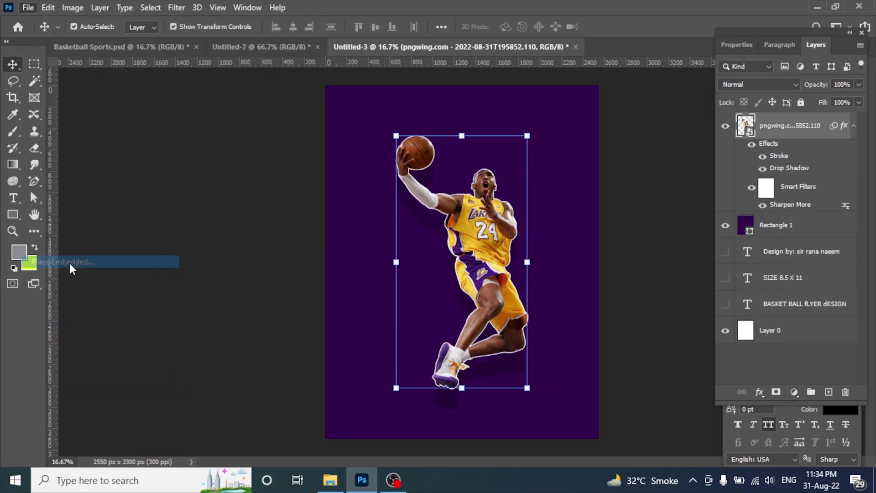
pyautogui.click(240, 210)
pyautogui.click(327, 283)
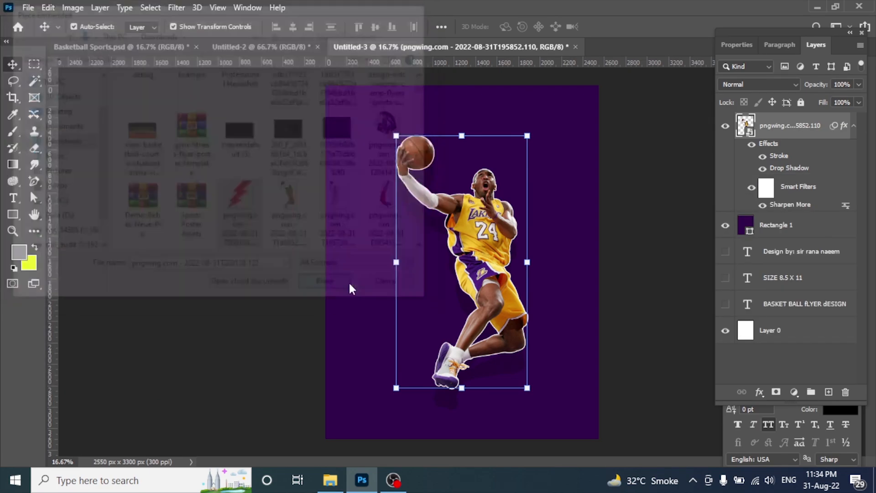
# Step: Enlarge the lightning bolt, stretch it to the full page height and move its layer below the basketball player
pyautogui.moveTo(500, 220); pyautogui.dragTo(580, 93)
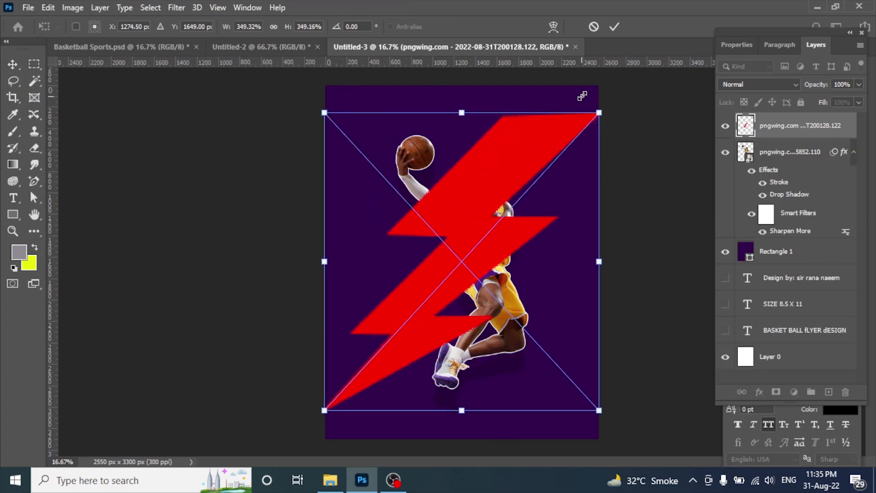
pyautogui.moveTo(462, 113); pyautogui.dragTo(475, 83)
pyautogui.moveTo(461, 410); pyautogui.dragTo(461, 438)
pyautogui.click(614, 27)
pyautogui.hotkey('ctrl', '[')
# Step: Add a Color Overlay in yellow ffd200 at 100% opacity to the lightning bolt
pyautogui.click(759, 392)
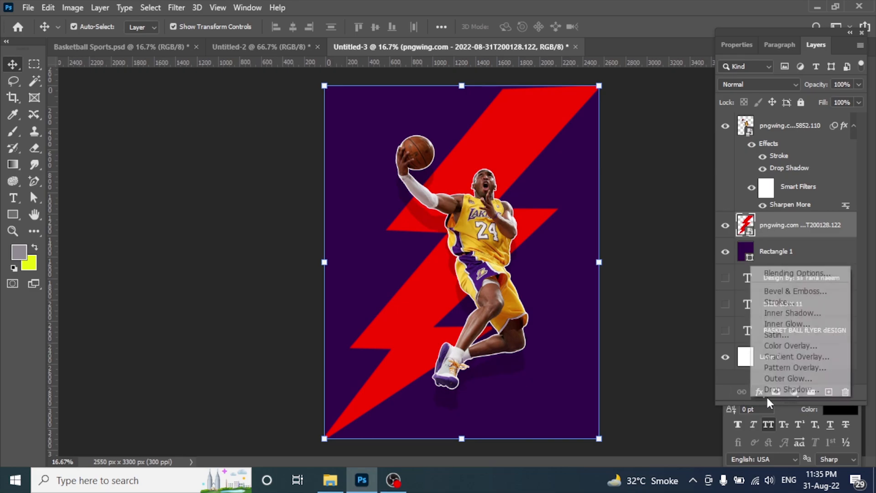
pyautogui.click(789, 347)
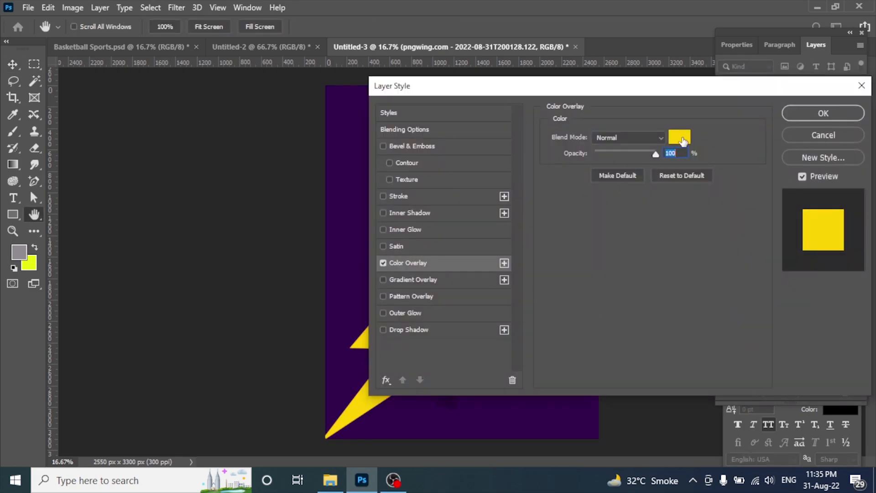
pyautogui.click(680, 138)
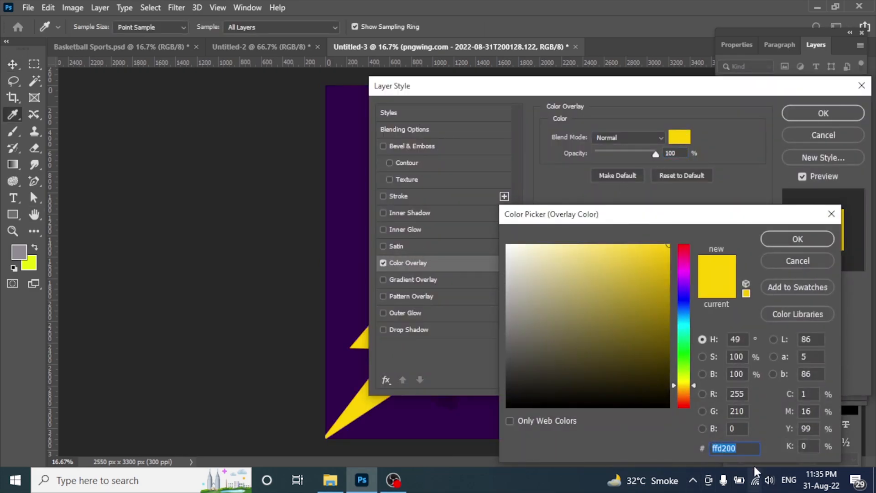
pyautogui.click(777, 239)
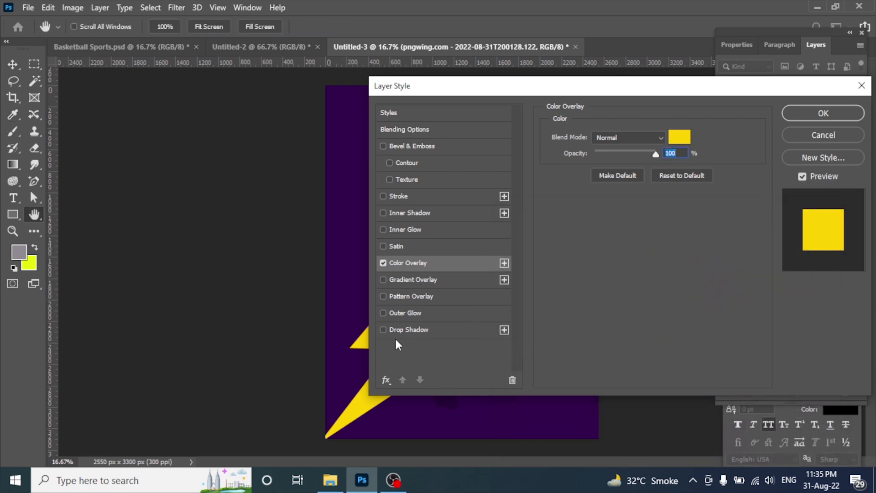
# Step: Add a drop shadow to the lightning bolt with a distance of 0 px and a size of 250 px
pyautogui.click(423, 330)
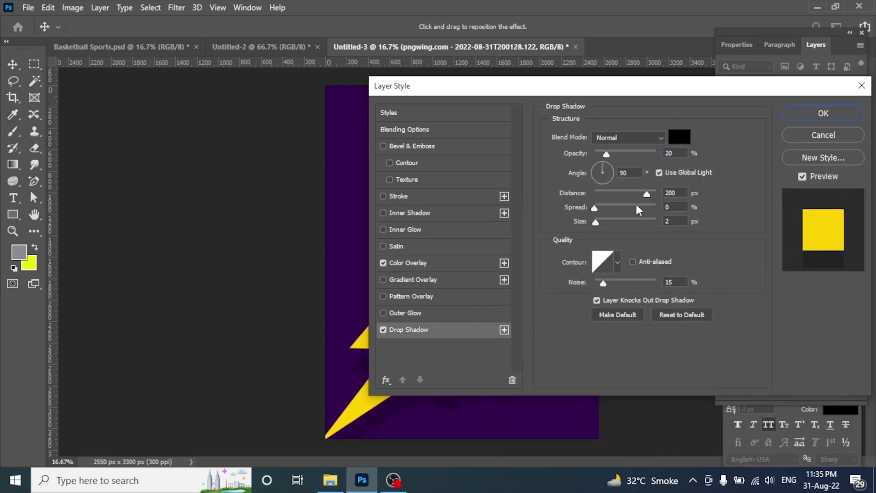
pyautogui.moveTo(647, 195); pyautogui.dragTo(598, 209)
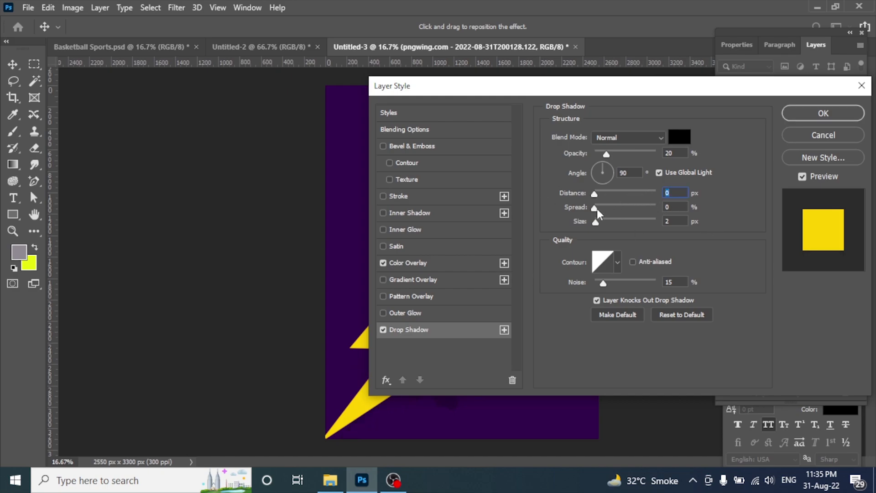
pyautogui.press('Tab')
pyautogui.press('Tab')
pyautogui.write('250')
pyautogui.press('Tab')
pyautogui.click(812, 112)
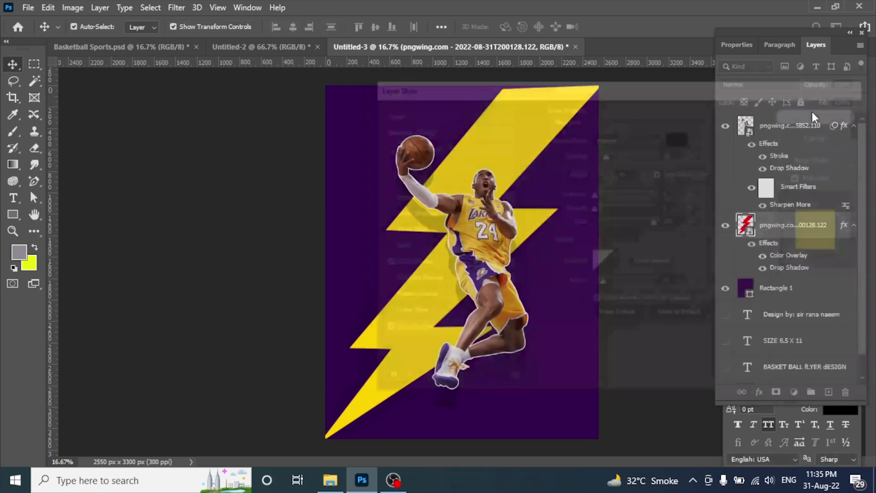
# Step: Add the text TIGERS in 18 pt Arial Black beside the basketball player
pyautogui.press('t')
pyautogui.click(296, 27)
pyautogui.write('18')
pyautogui.click(338, 221)
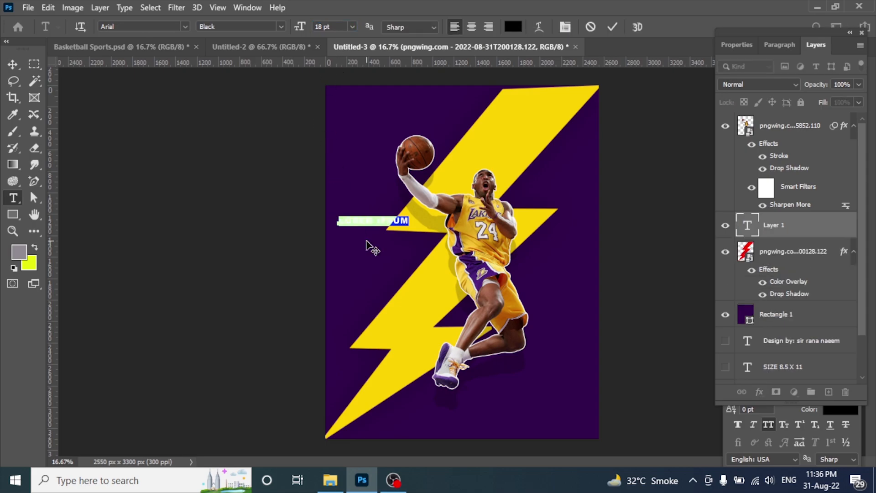
pyautogui.press('BackSpace')
pyautogui.write('LAKERS')
# Step: Change the colour of the TIGERS text to white ffffff
pyautogui.moveTo(376, 221); pyautogui.dragTo(333, 221)
pyautogui.click(512, 26)
pyautogui.write('ffffff')
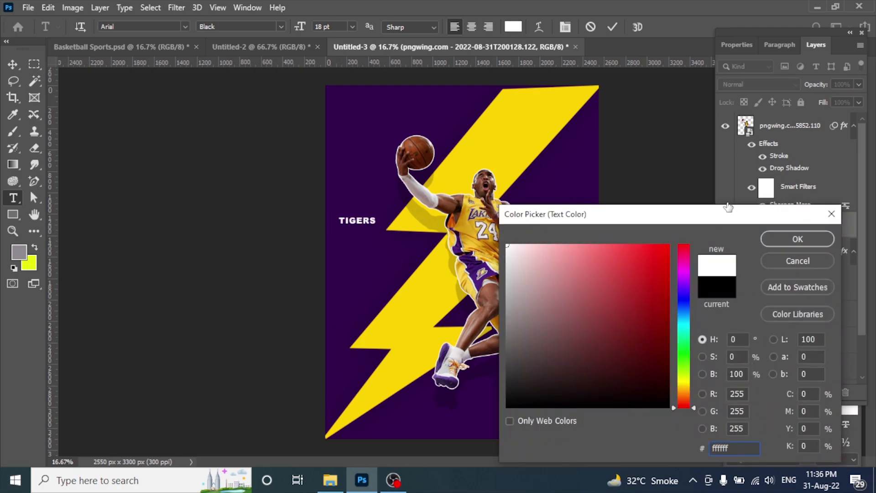
pyautogui.press('Return')
pyautogui.click(612, 27)
pyautogui.press('v')
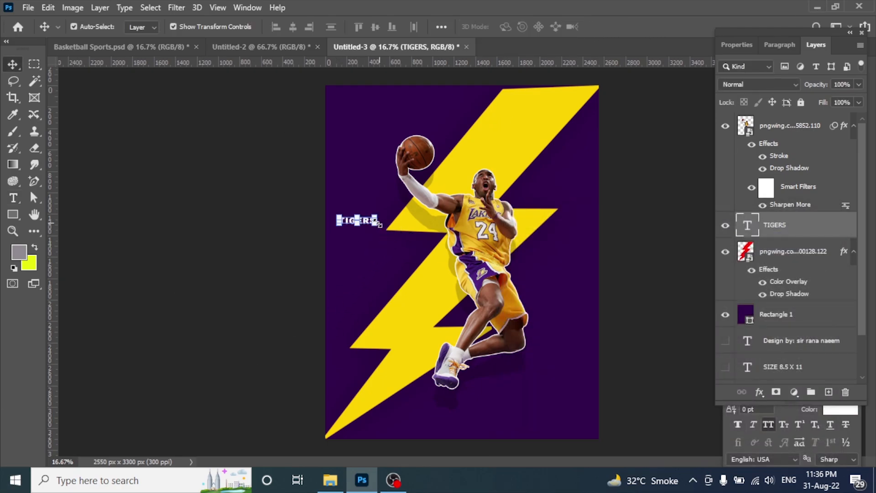
# Step: Enlarge the TIGERS text to about 113.95 pt across the page, behind the player
pyautogui.moveTo(377, 228); pyautogui.dragTo(461, 260)
pyautogui.moveTo(395, 214); pyautogui.dragTo(538, 279)
pyautogui.press('Return')
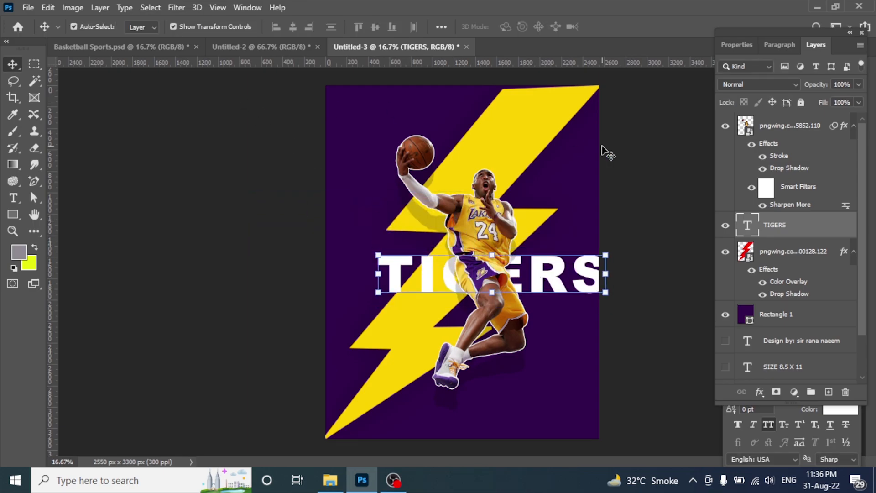
# Step: Set the TIGERS text in the FONTSPRING DEMO - Bebas Neue Pro Bold font with faux italic
pyautogui.doubleClick(561, 274)
pyautogui.click(149, 27)
pyautogui.write('bebas')
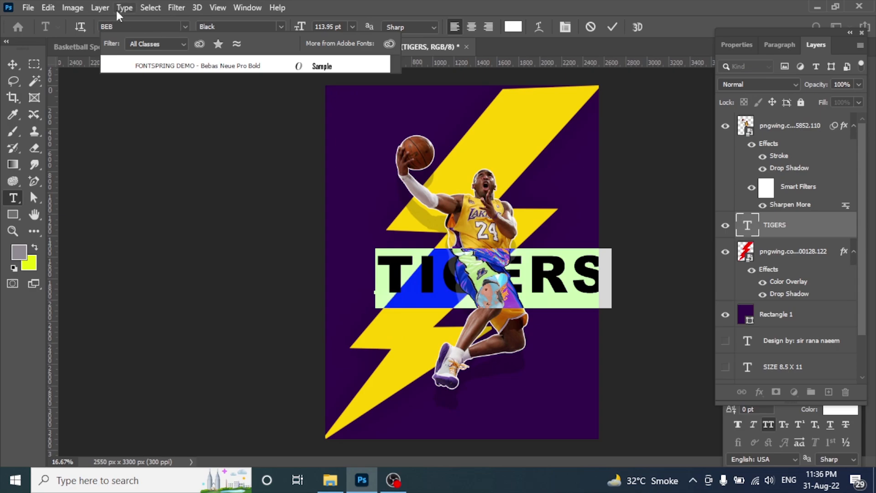
pyautogui.press('Return')
pyautogui.click(720, 415)
pyautogui.moveTo(798, 335); pyautogui.dragTo(671, 219)
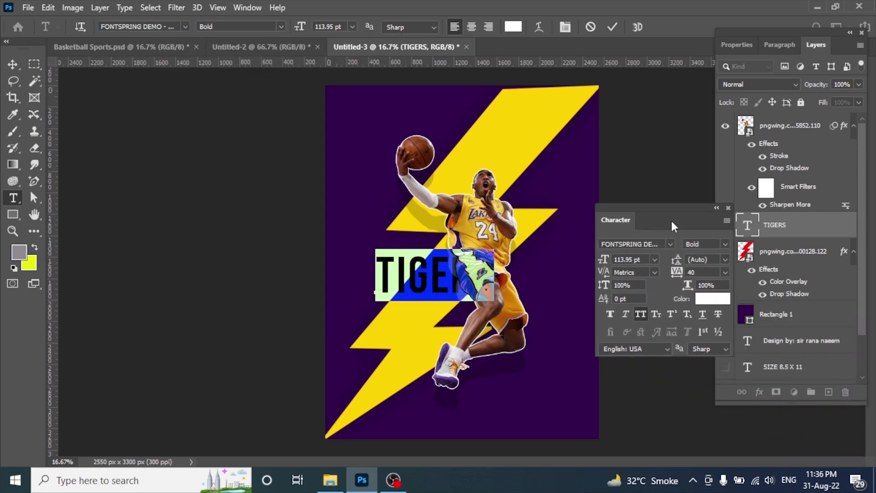
pyautogui.click(625, 313)
pyautogui.click(612, 27)
pyautogui.press('v')
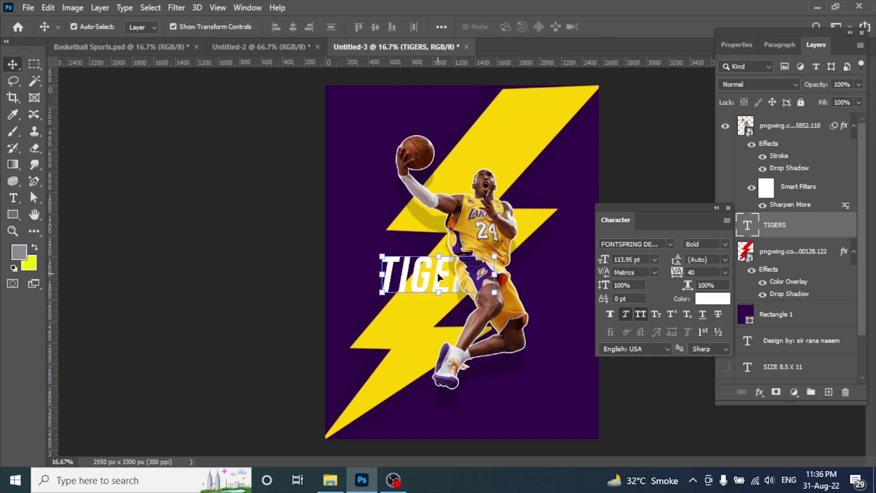
# Step: Set the font size of the TIGERS text to 391.03 pt
pyautogui.doubleClick(437, 272)
pyautogui.click(342, 28)
pyautogui.write('391.03')
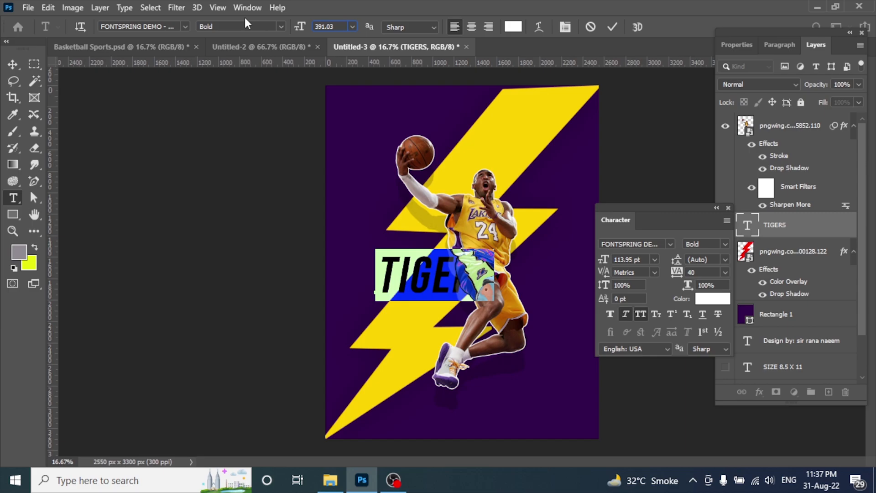
pyautogui.press('Return')
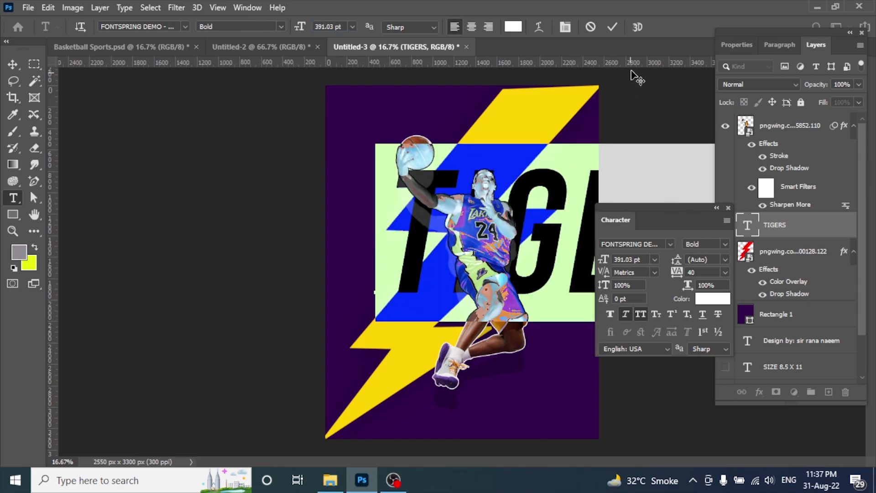
pyautogui.click(608, 28)
pyautogui.press('v')
# Step: Rotate the TIGERS text by -90° and move it vertically behind the player at the page's centre
pyautogui.moveTo(563, 195); pyautogui.dragTo(278, 242)
pyautogui.moveTo(502, 210); pyautogui.dragTo(200, 127)
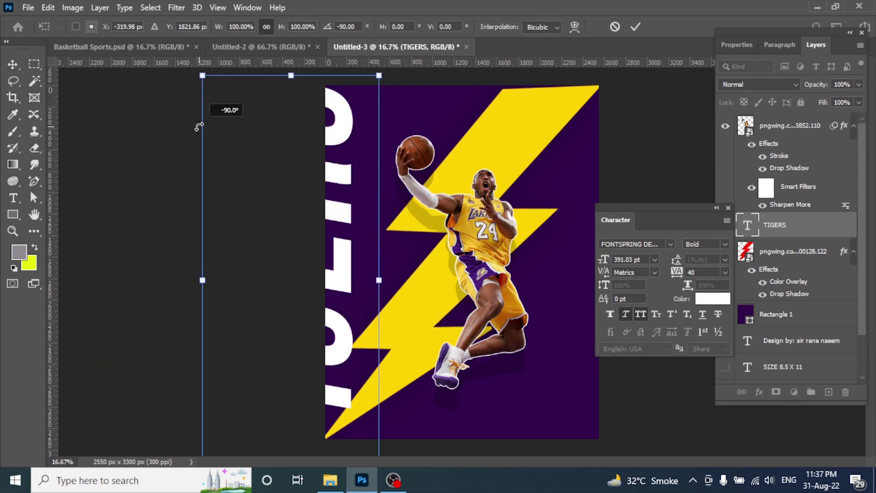
pyautogui.moveTo(369, 182); pyautogui.dragTo(520, 182)
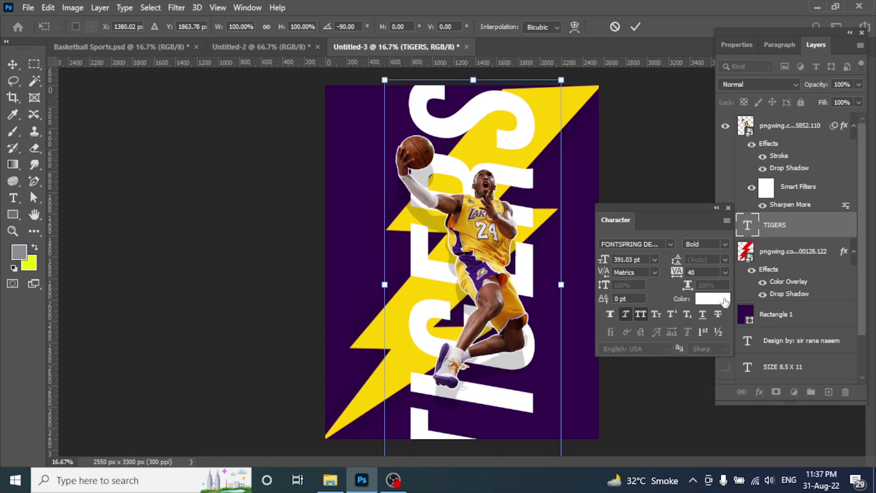
# Step: Scale the vertical TIGERS text down to 92.56% and move it up so its upper end meets the page's upper edge
pyautogui.hotkey('ctrl', '-')
pyautogui.moveTo(702, 218); pyautogui.dragTo(797, 307)
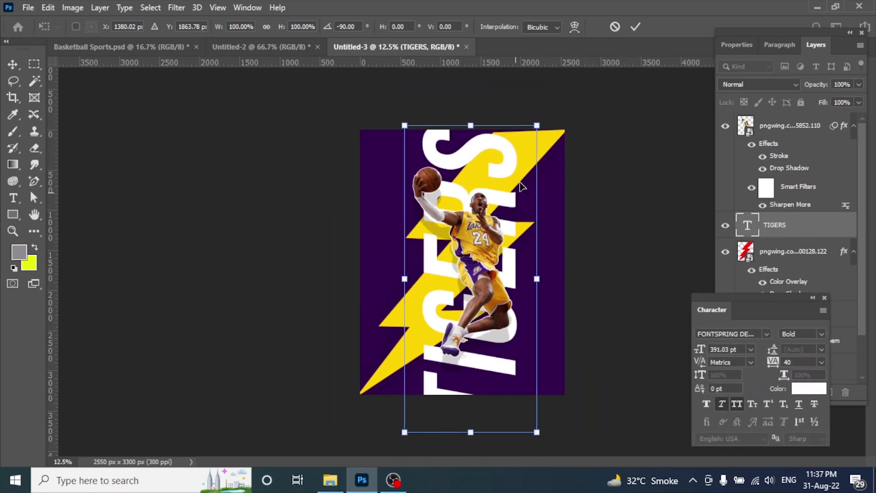
pyautogui.moveTo(538, 122); pyautogui.dragTo(535, 133)
pyautogui.hotkey('shift', 'Up')
pyautogui.hotkey('shift', 'Up')
pyautogui.hotkey('shift', 'Up')
pyautogui.hotkey('shift', 'Up')
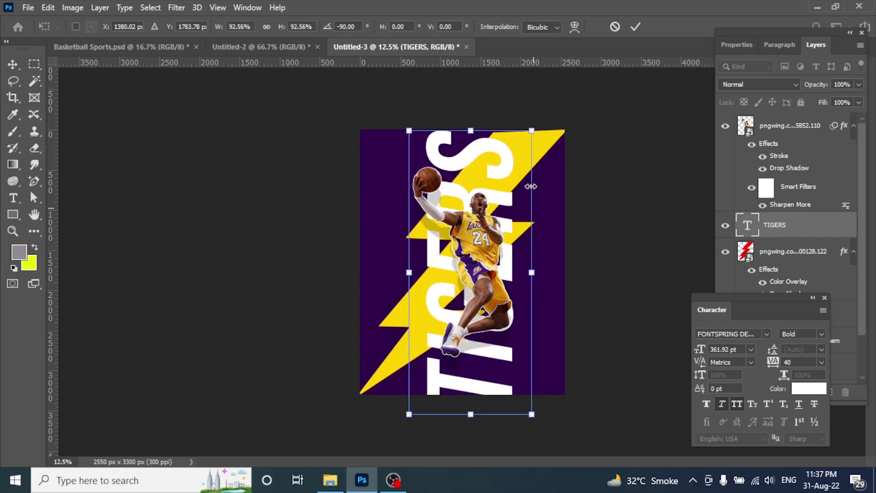
pyautogui.click(635, 26)
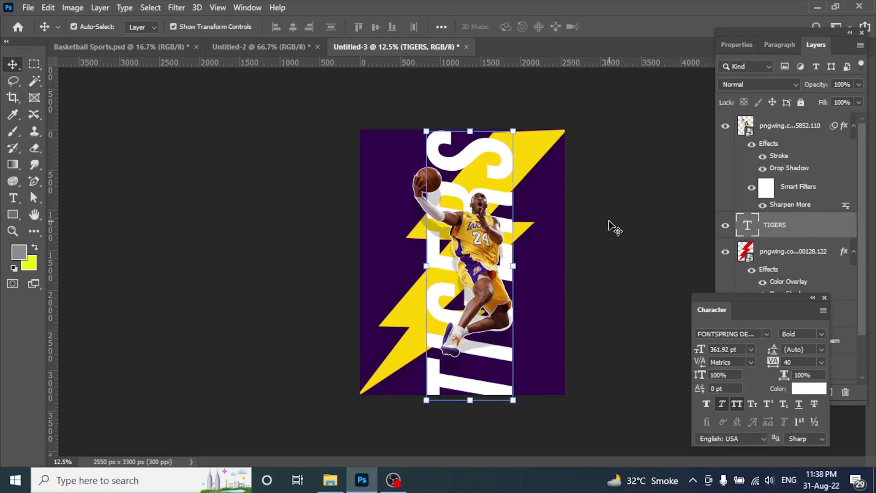
# Step: Apply a Color Overlay of 4B0170 to the vertical TIGERS text
pyautogui.moveTo(789, 305); pyautogui.dragTo(810, 418)
pyautogui.click(759, 392)
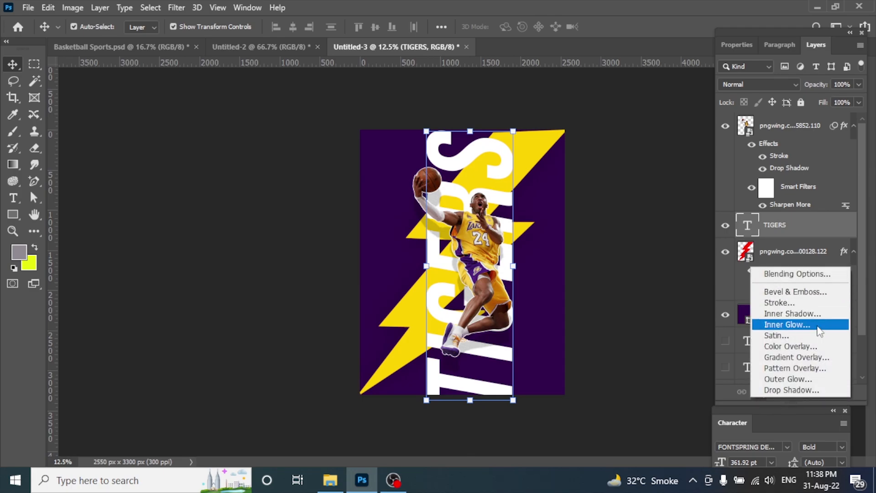
pyautogui.click(788, 347)
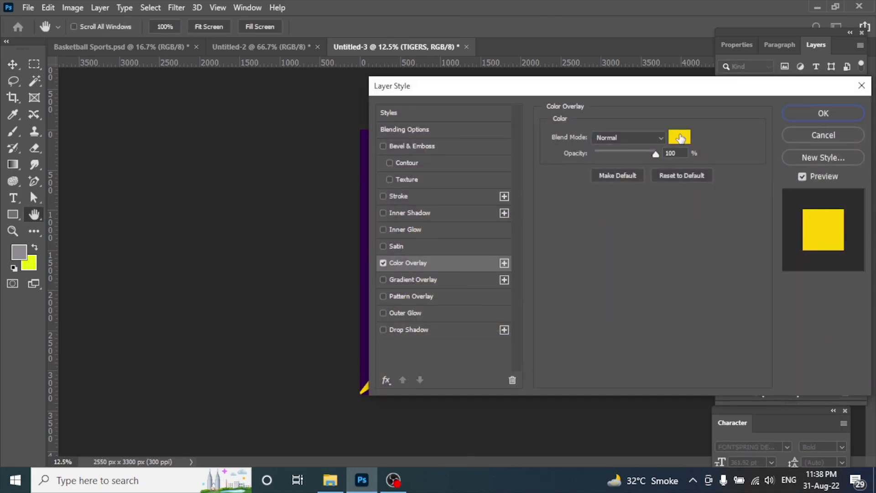
pyautogui.click(679, 136)
pyautogui.write('4B0170')
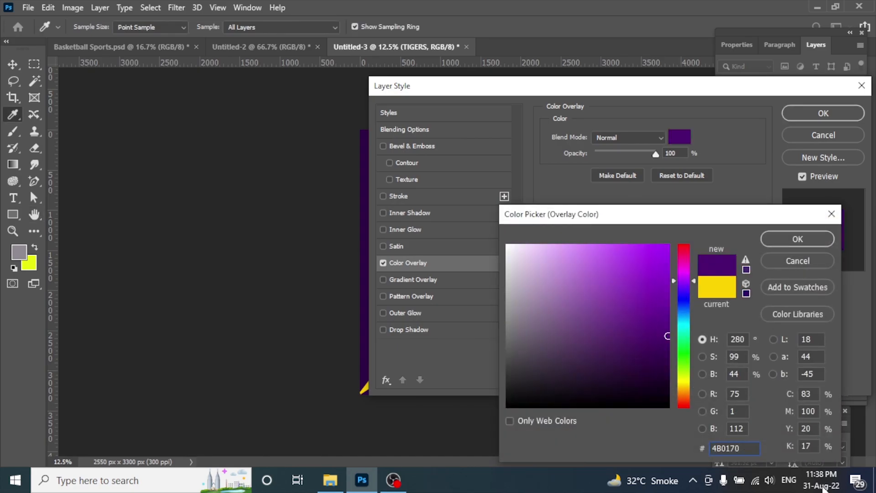
pyautogui.click(797, 238)
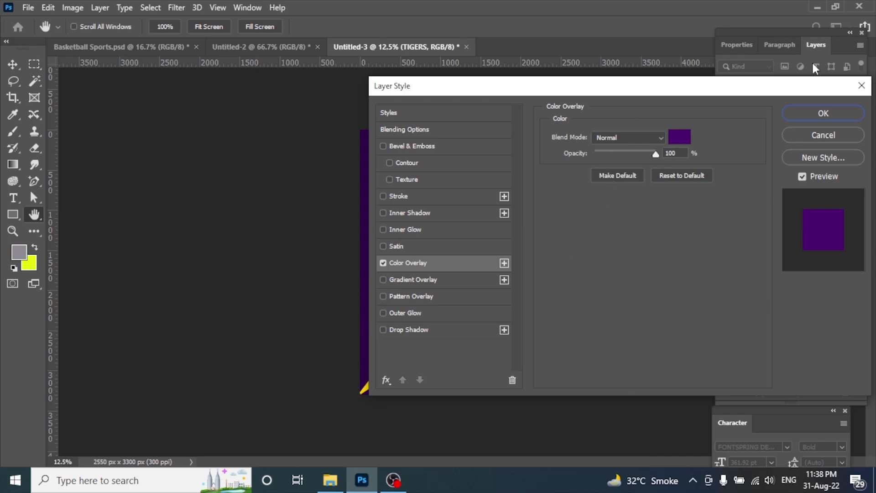
pyautogui.click(821, 113)
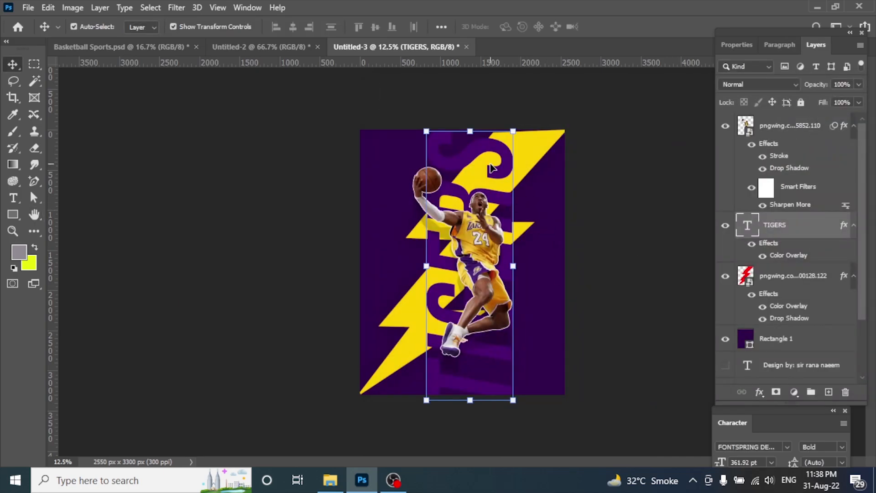
# Step: Duplicate the vertical TIGERS text layer in place and set the copy's fill to 0%
pyautogui.keyDown('alt'); pyautogui.click(492, 273); pyautogui.keyUp('alt')
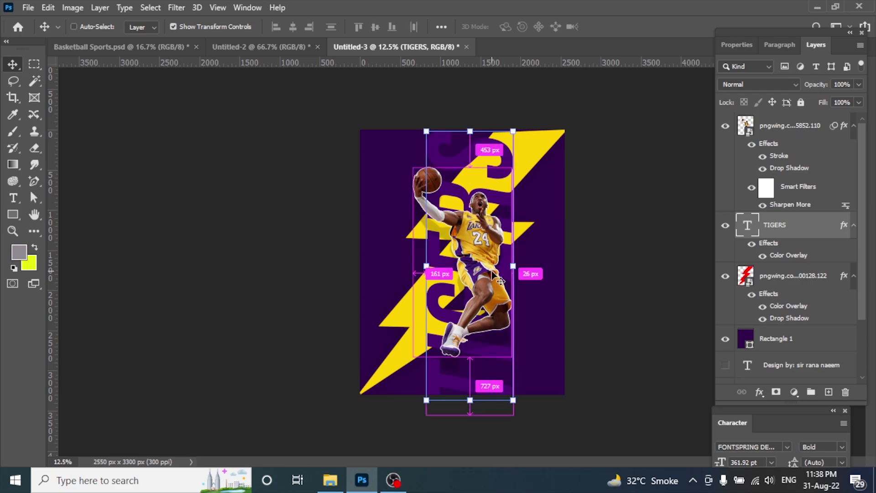
pyautogui.click(857, 102)
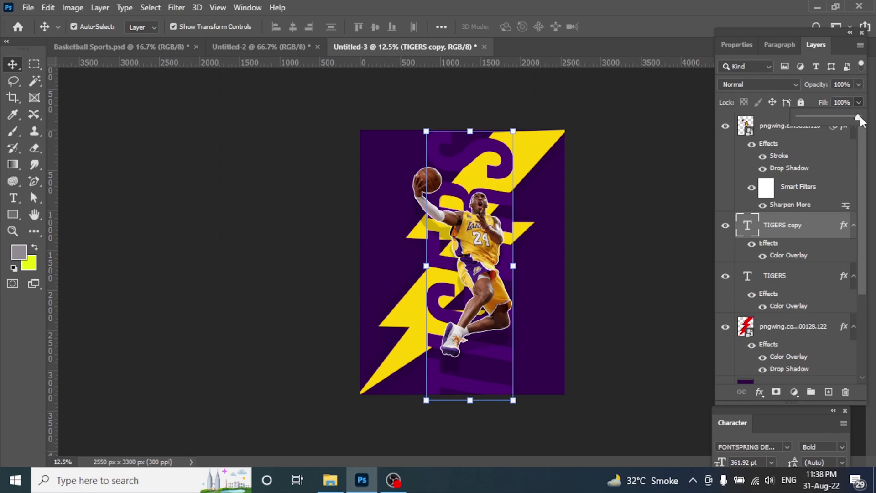
pyautogui.moveTo(856, 119); pyautogui.dragTo(797, 119)
# Step: Add a white 10 px stroke with Center position to the TIGERS copy
pyautogui.click(759, 392)
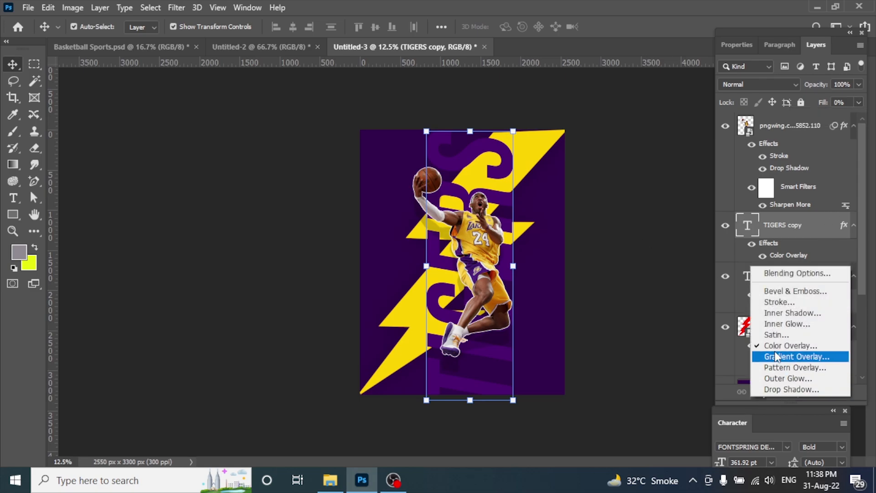
pyautogui.click(780, 303)
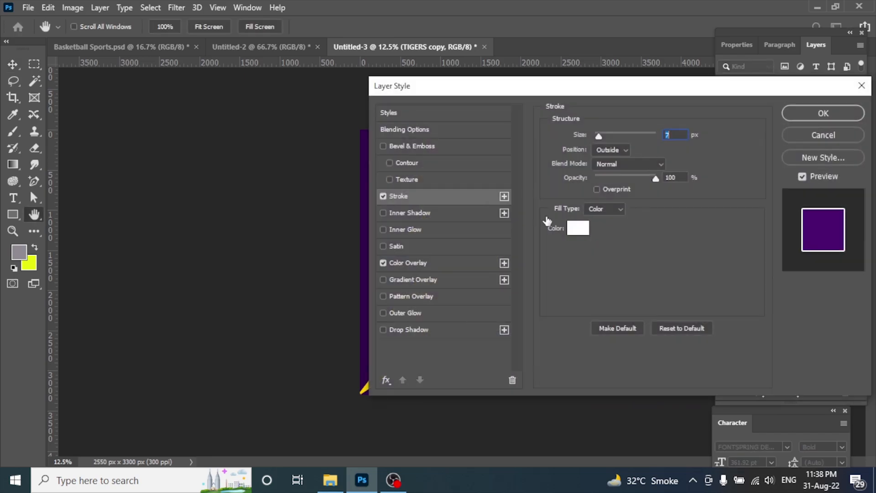
pyautogui.click(667, 136)
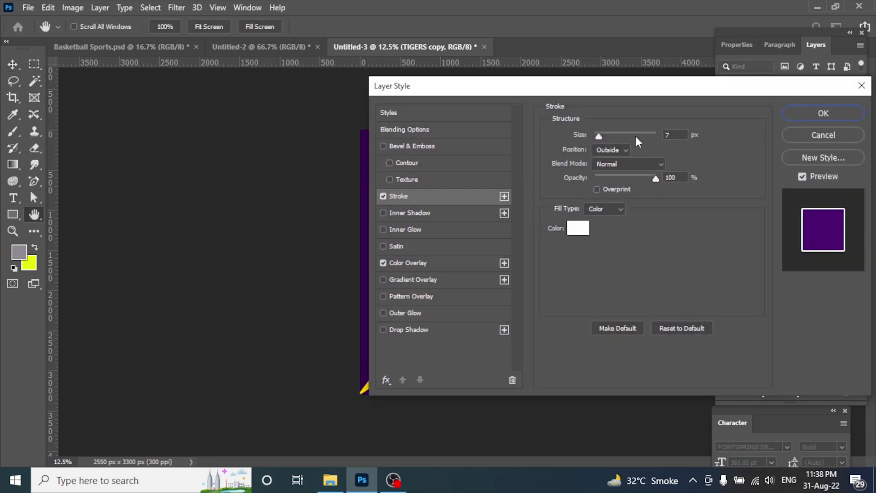
pyautogui.moveTo(682, 137); pyautogui.dragTo(652, 136)
pyautogui.write('10')
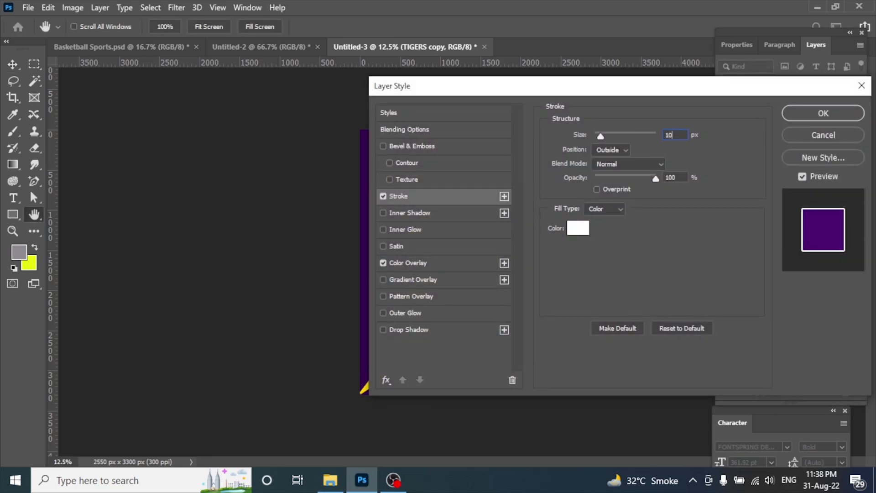
pyautogui.click(631, 149)
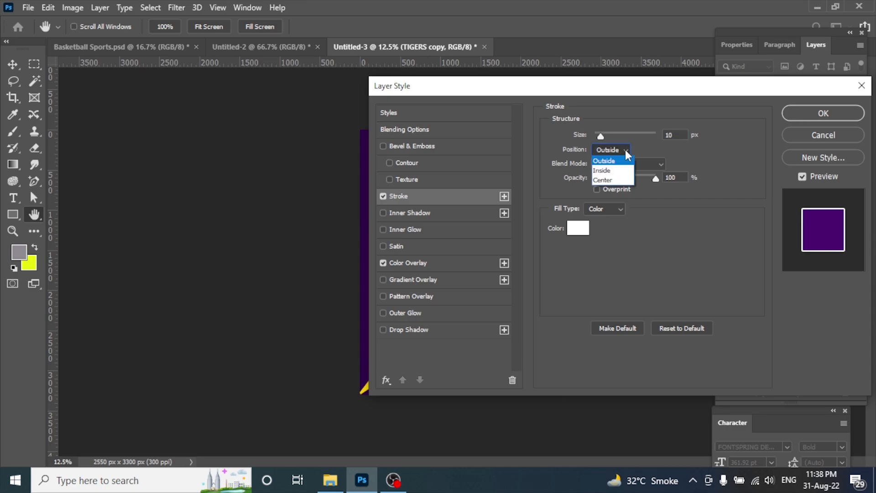
pyautogui.click(612, 176)
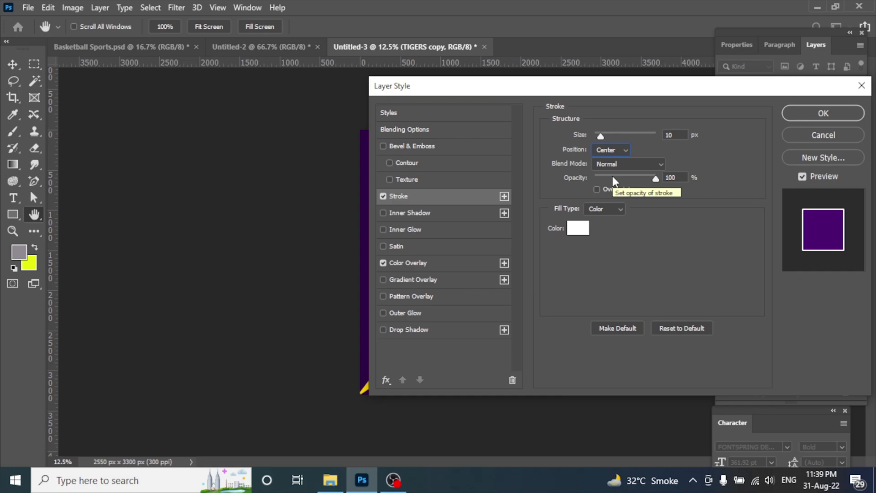
pyautogui.click(833, 115)
pyautogui.hotkey('ctrl', '+')
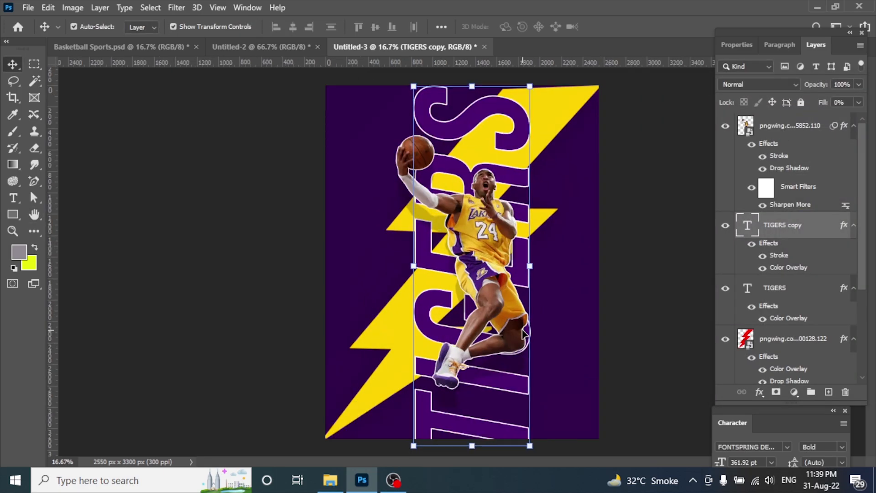
# Step: Nudge the outlined TIGERS copy slightly upward so it is offset from the original text, then deselect it
pyautogui.hotkey('shift', 'Up')
pyautogui.hotkey('shift', 'Up')
pyautogui.hotkey('shift', 'Up')
pyautogui.hotkey('shift', 'Up')
pyautogui.hotkey('shift', 'Up')
pyautogui.hotkey('shift', 'Up')
pyautogui.hotkey('shift', 'Up')
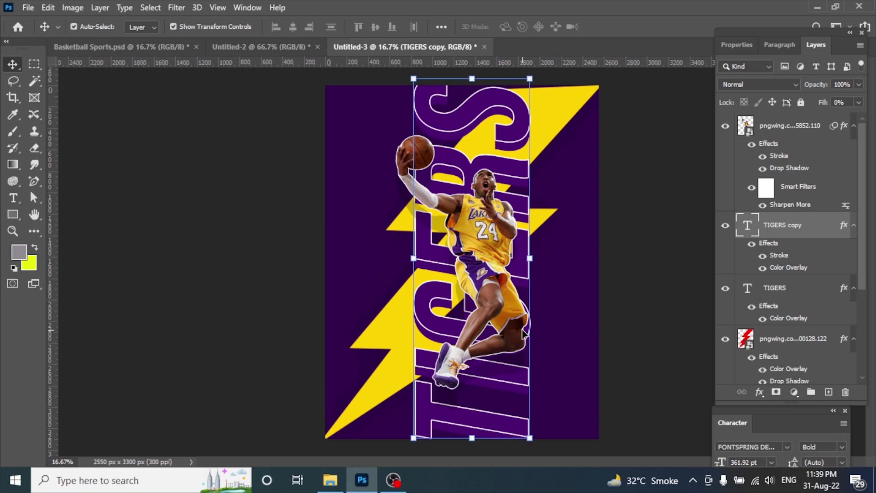
pyautogui.hotkey('shift', 'Up')
pyautogui.hotkey('shift', 'Up')
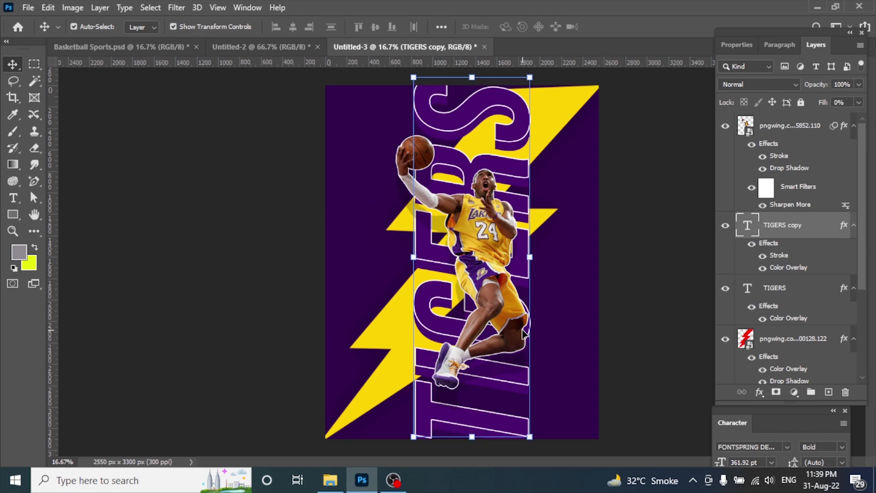
pyautogui.hotkey('shift', 'Down')
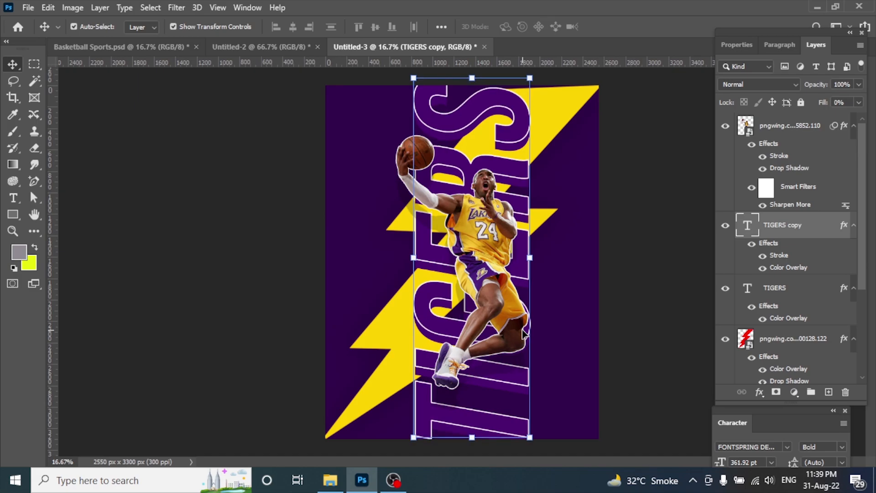
pyautogui.hotkey('shift', 'Up')
pyautogui.hotkey('shift', 'Down')
pyautogui.hotkey('shift', 'Down')
pyautogui.hotkey('shift', 'Down')
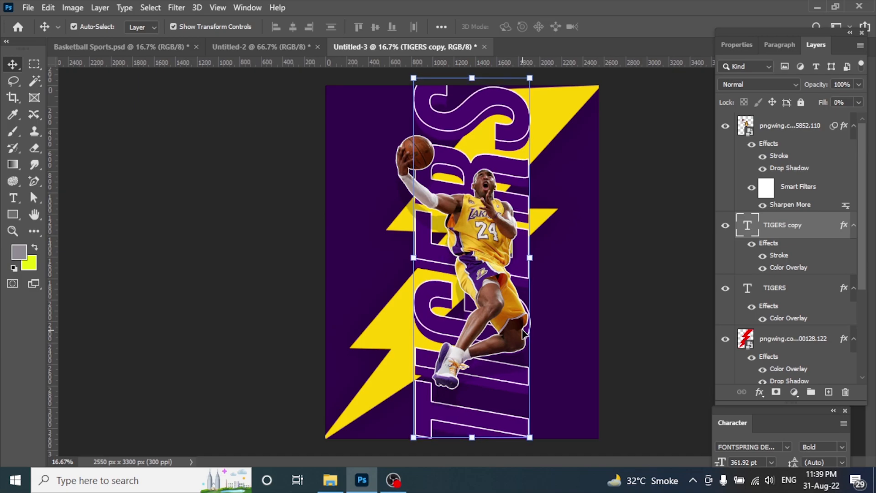
pyautogui.press('Down')
pyautogui.press('Down')
pyautogui.press('Down')
pyautogui.press('Down')
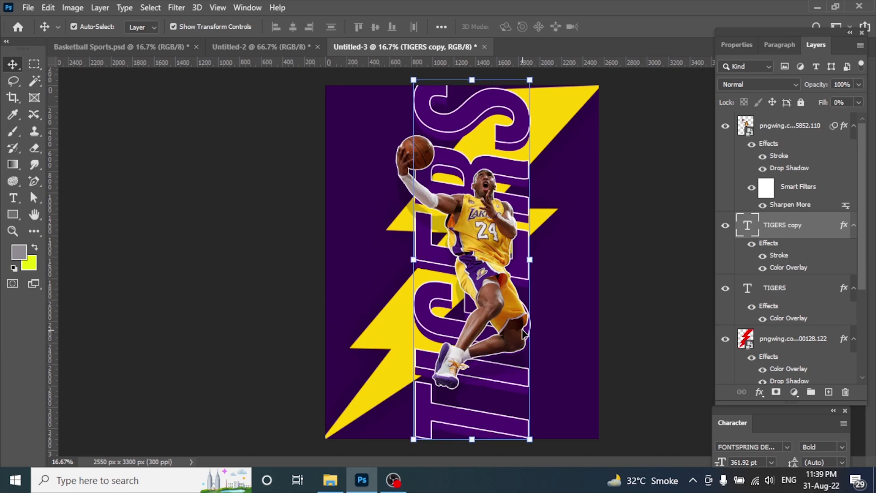
pyautogui.click(678, 248)
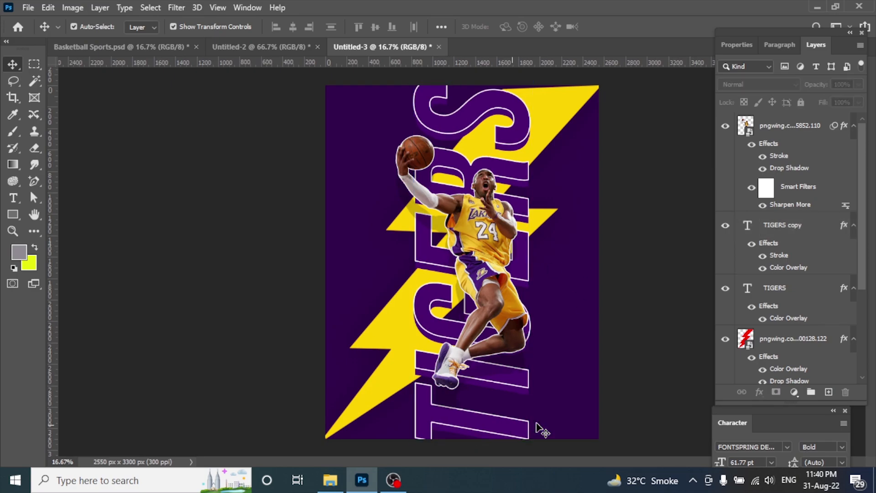
# Step: Add a new horizontal white text line reading TIGERS beside the player's raised arm
pyautogui.press('t')
pyautogui.click(355, 220)
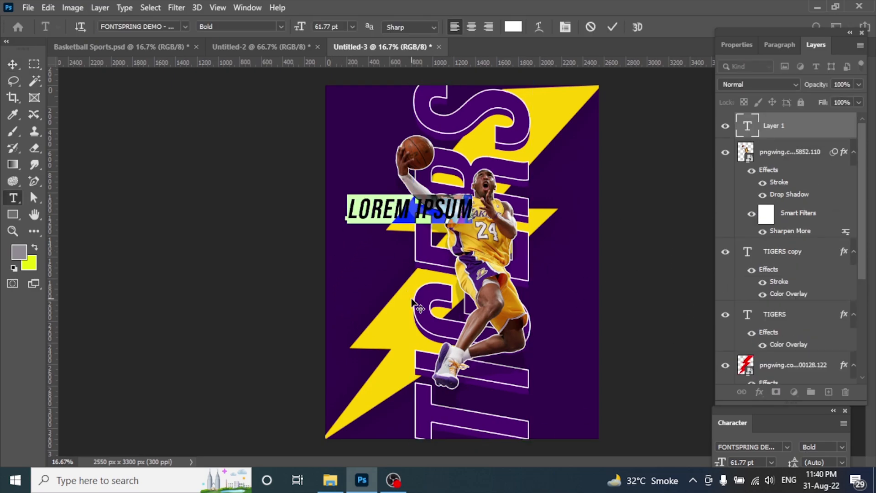
pyautogui.write('TIGERS')
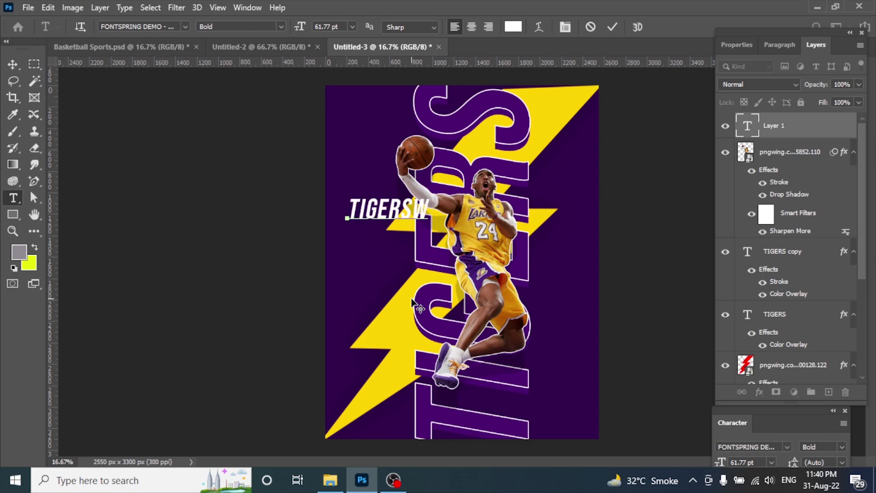
# Step: Try the Calisto MT Bold font on the new horizontal TIGERS text
pyautogui.moveTo(419, 204); pyautogui.dragTo(247, 111)
pyautogui.click(173, 27)
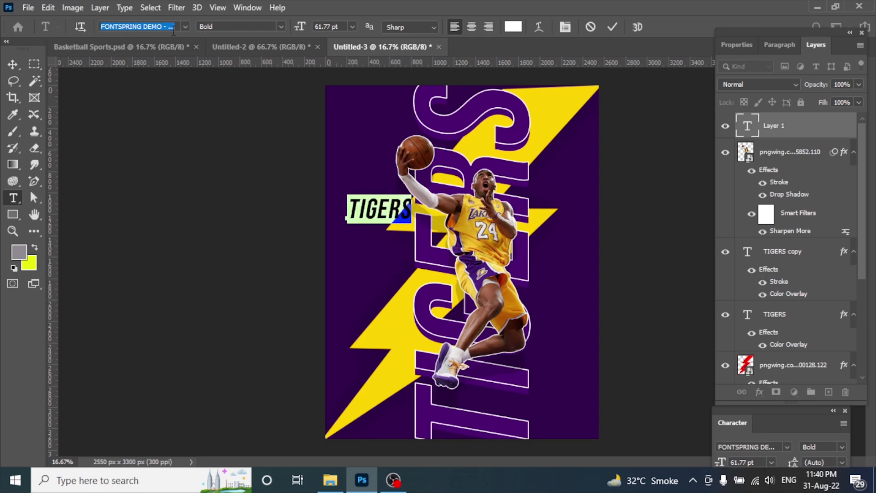
pyautogui.write('Calisto MT')
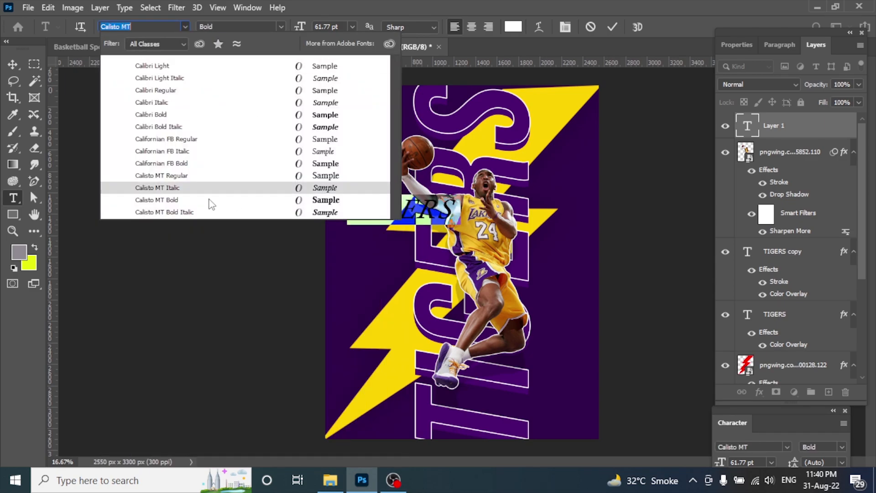
pyautogui.click(210, 201)
# Step: Set the horizontal TIGERS text in the Calibri Bold font
pyautogui.click(154, 26)
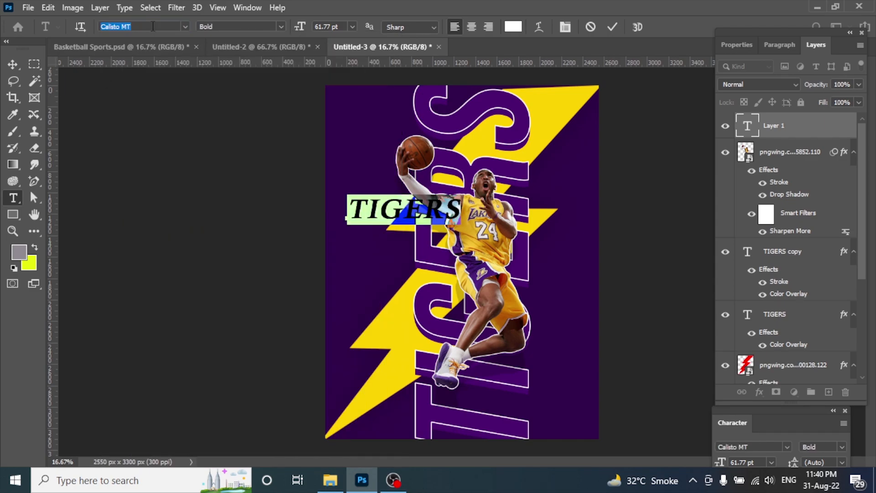
pyautogui.write('CALI')
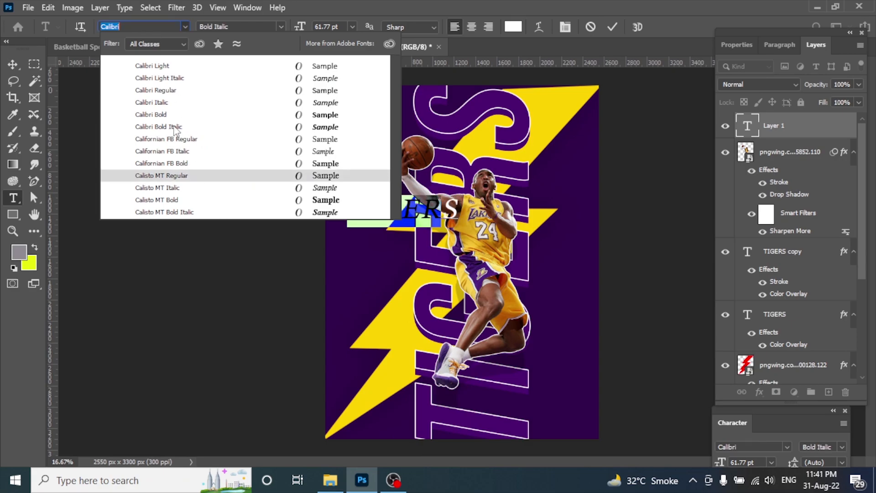
pyautogui.click(174, 120)
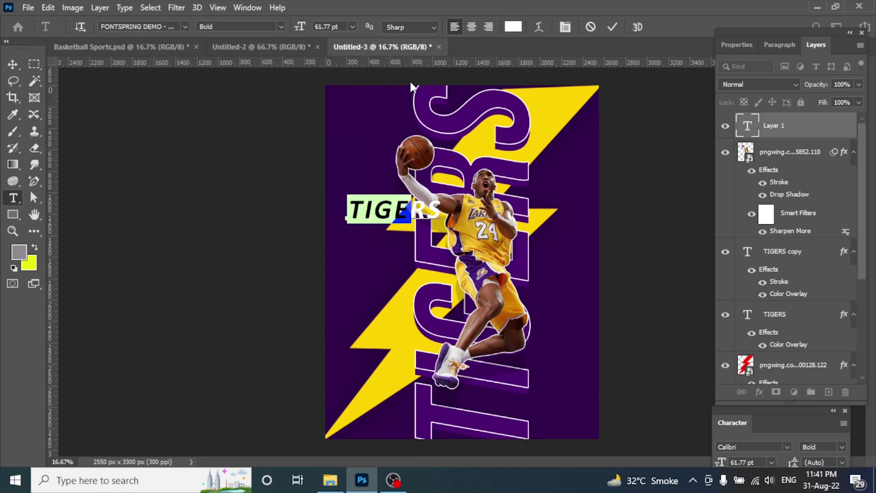
pyautogui.click(609, 29)
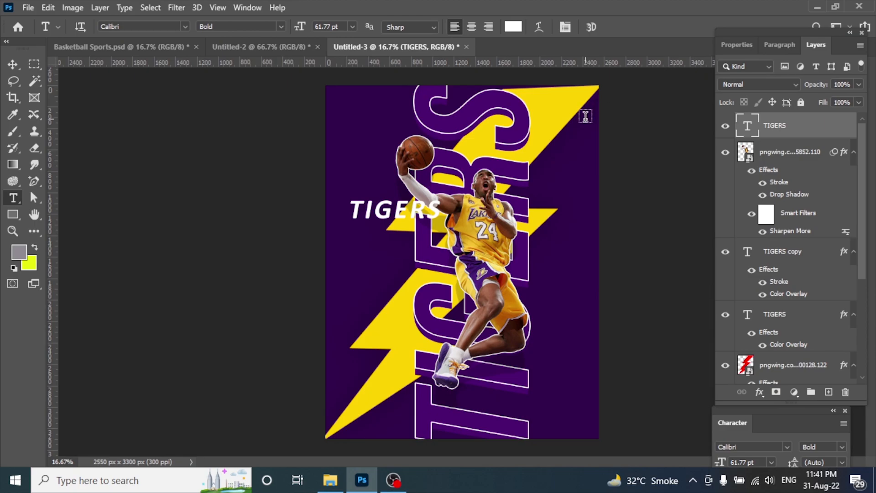
# Step: Set the font size of the horizontal TIGERS text to 40 pt
pyautogui.press('v')
pyautogui.doubleClick(398, 210)
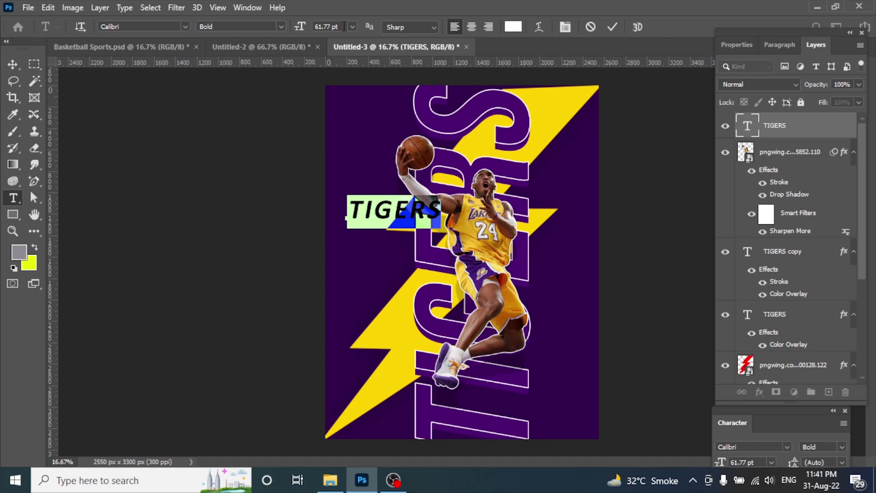
pyautogui.moveTo(344, 27); pyautogui.dragTo(271, 33)
pyautogui.write('40')
pyautogui.press('Return')
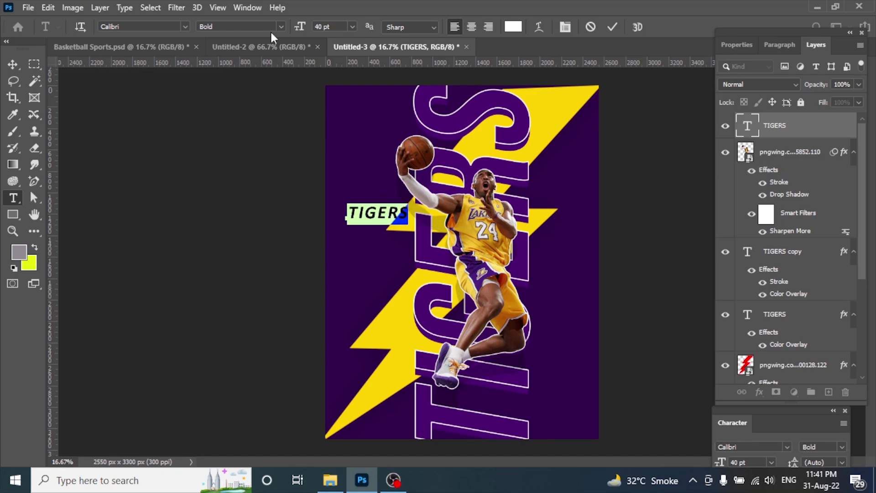
pyautogui.click(613, 27)
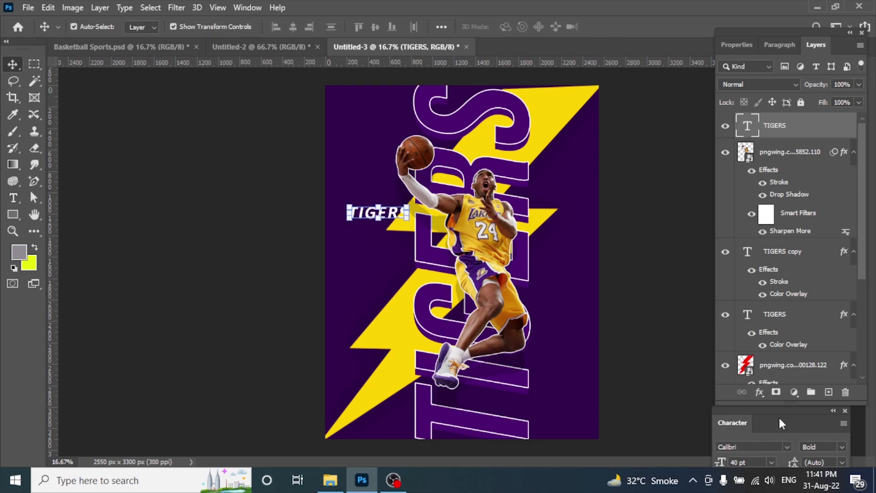
pyautogui.moveTo(777, 413); pyautogui.dragTo(663, 285)
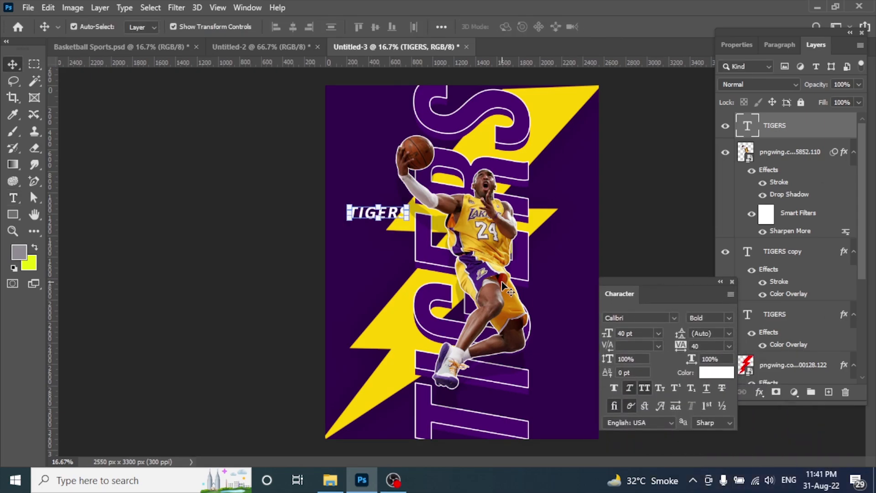
# Step: Rotate the small TIGERS text to -90° and place it left of the player, at the edge of the lightning bolt
pyautogui.moveTo(415, 199); pyautogui.dragTo(363, 171)
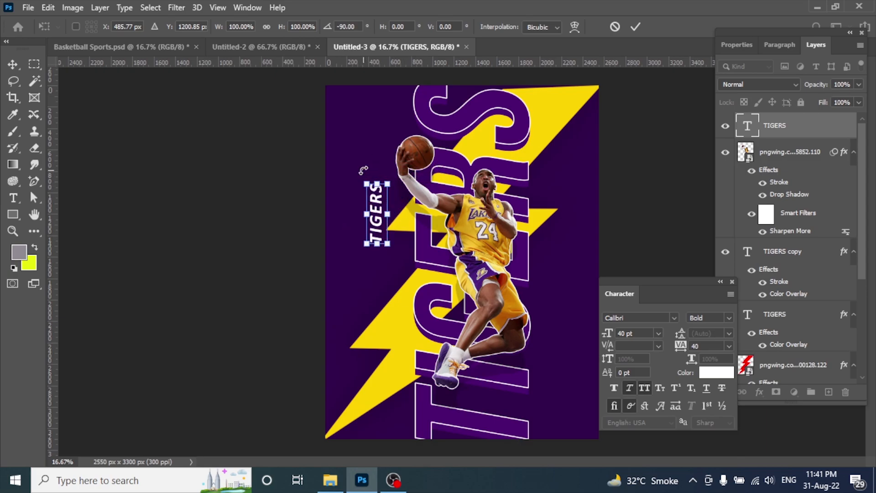
pyautogui.click(636, 26)
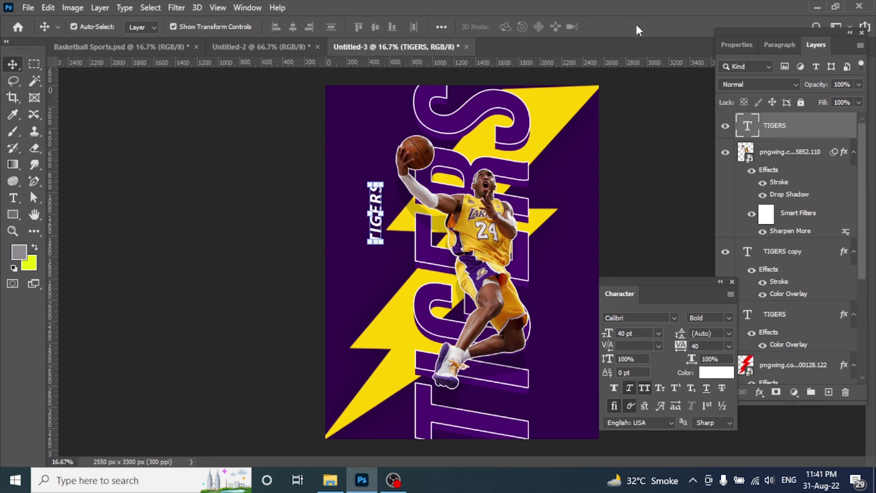
pyautogui.moveTo(377, 200); pyautogui.dragTo(386, 265)
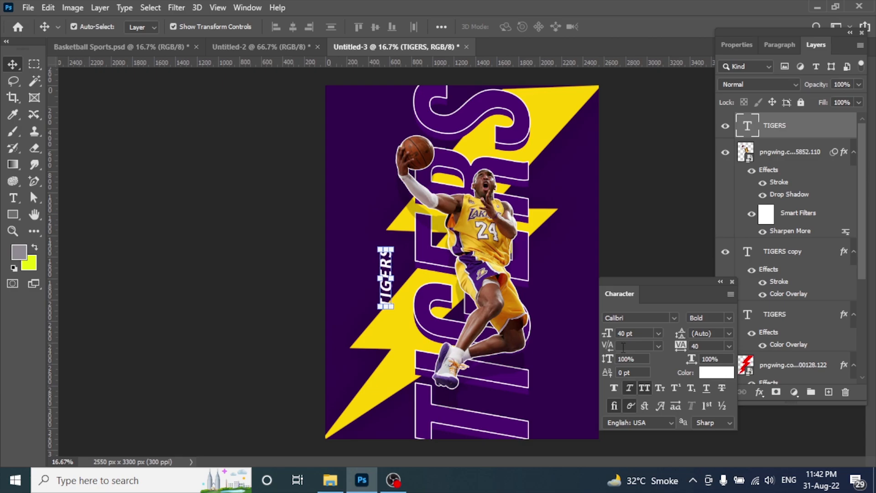
pyautogui.moveTo(680, 292); pyautogui.dragTo(835, 299)
pyautogui.click(671, 259)
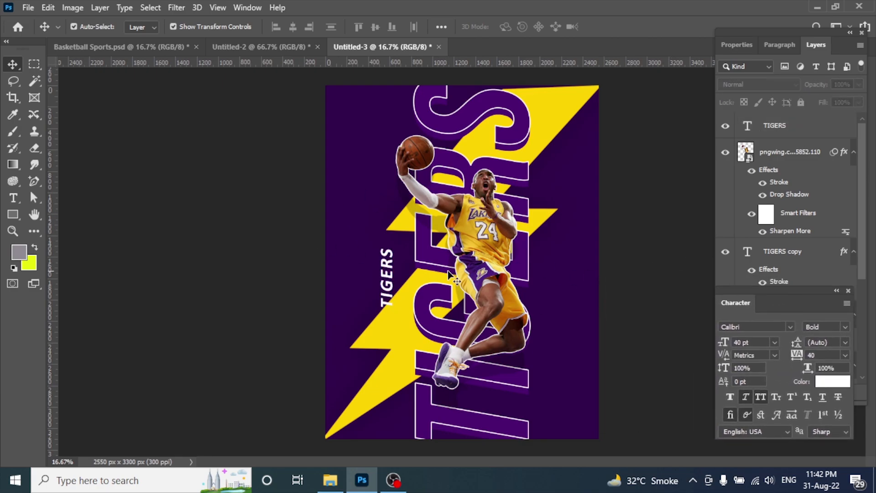
# Step: Duplicate the small vertical TIGERS text to the player's other side and change the copy to KOBE BRYANT at 15 pt
pyautogui.click(387, 267)
pyautogui.moveTo(387, 264); pyautogui.dragTo(549, 253)
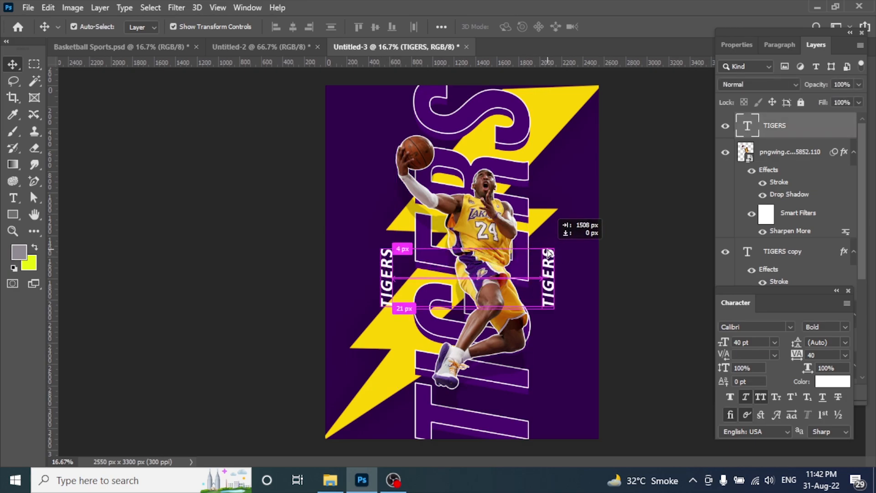
pyautogui.doubleClick(548, 254)
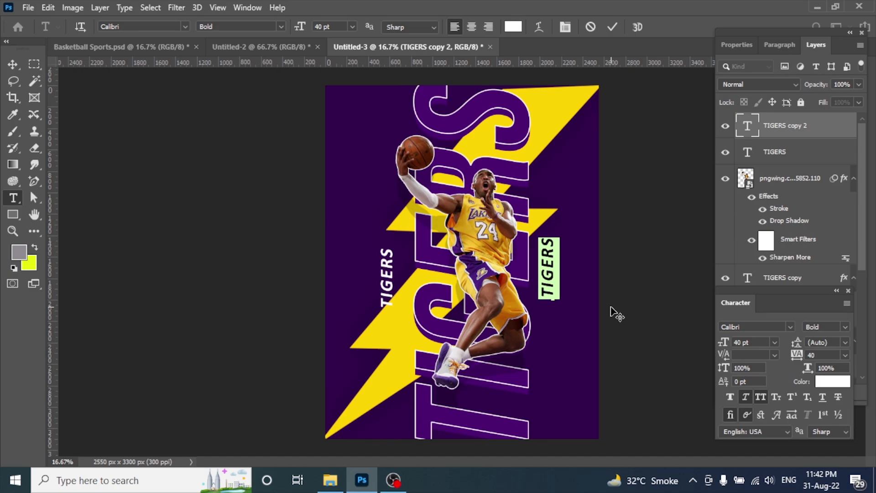
pyautogui.write('KIB')
pyautogui.press('BackSpace')
pyautogui.press('BackSpace')
pyautogui.press('BackSpace')
pyautogui.write('KOBE BRYANT')
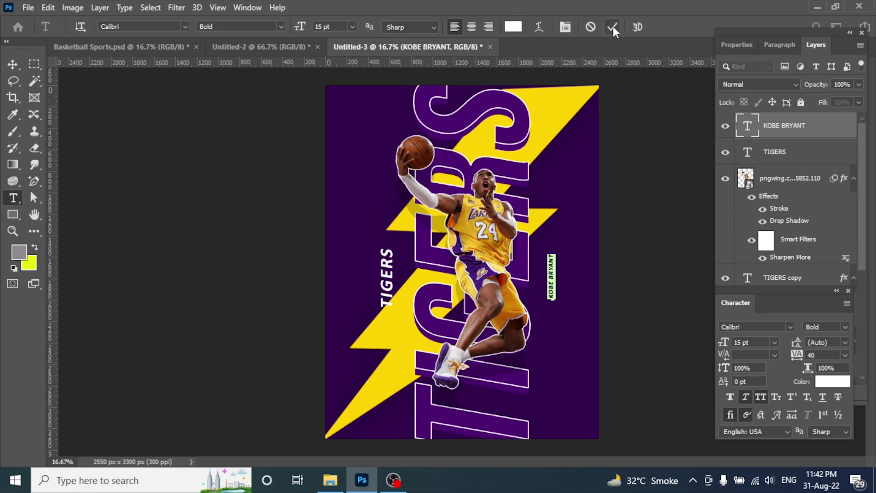
pyautogui.click(612, 26)
# Step: Move the vertical KOBE BRYANT text slightly up and closer to the player, beside the waist
pyautogui.press('v')
pyautogui.hotkey('ctrl', '+')
pyautogui.hotkey('ctrl', '+')
pyautogui.moveTo(642, 336); pyautogui.dragTo(570, 319)
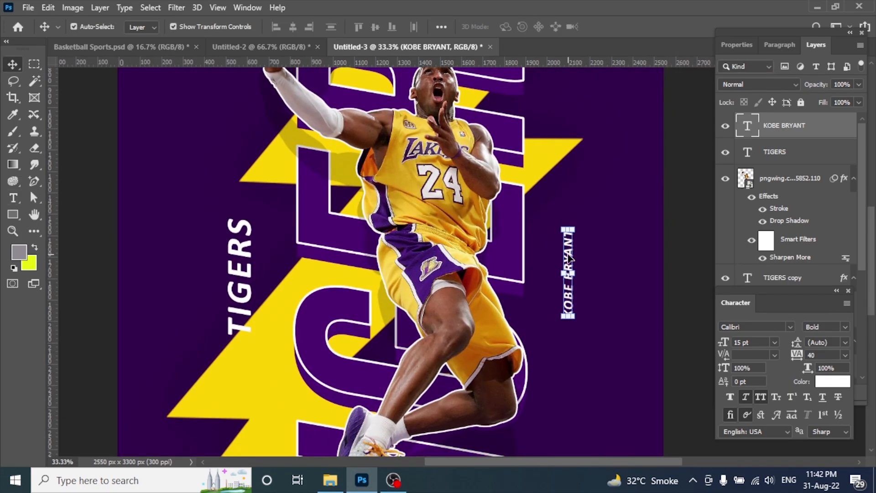
pyautogui.moveTo(572, 258); pyautogui.dragTo(553, 229)
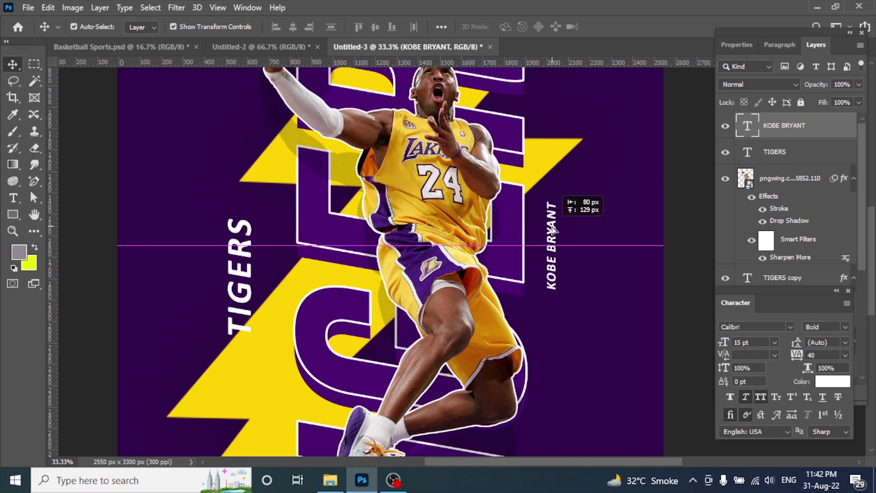
pyautogui.moveTo(553, 229); pyautogui.dragTo(553, 229)
pyautogui.hotkey('ctrl', '-')
pyautogui.hotkey('ctrl', '-')
# Step: Draw a flat rectangle about 623 x 103 px across the flyer's left edge near the top
pyautogui.click(12, 214)
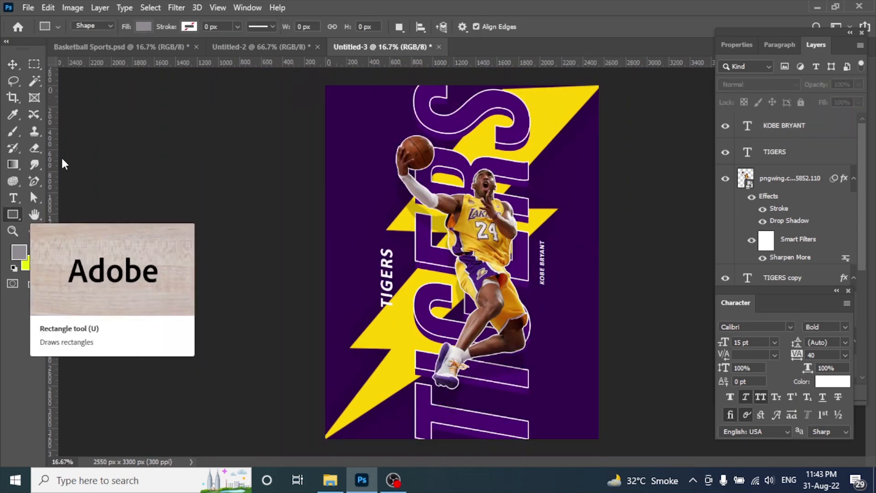
pyautogui.moveTo(273, 117); pyautogui.dragTo(340, 128)
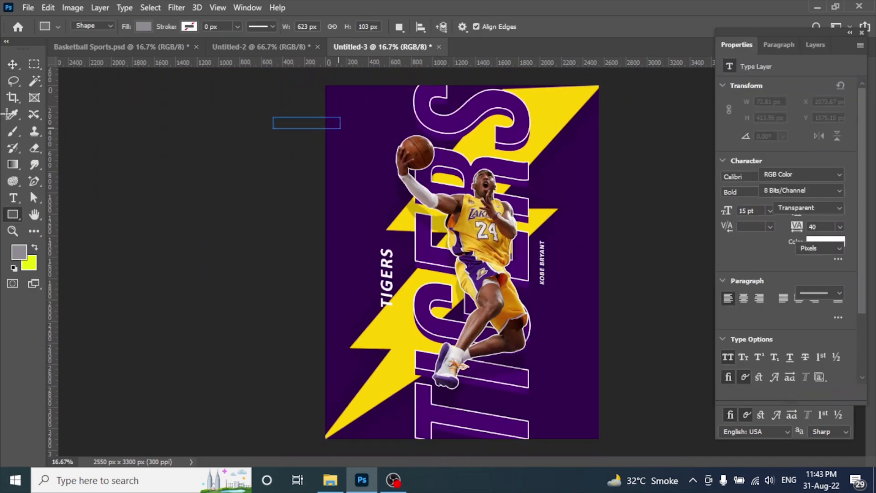
pyautogui.press('v')
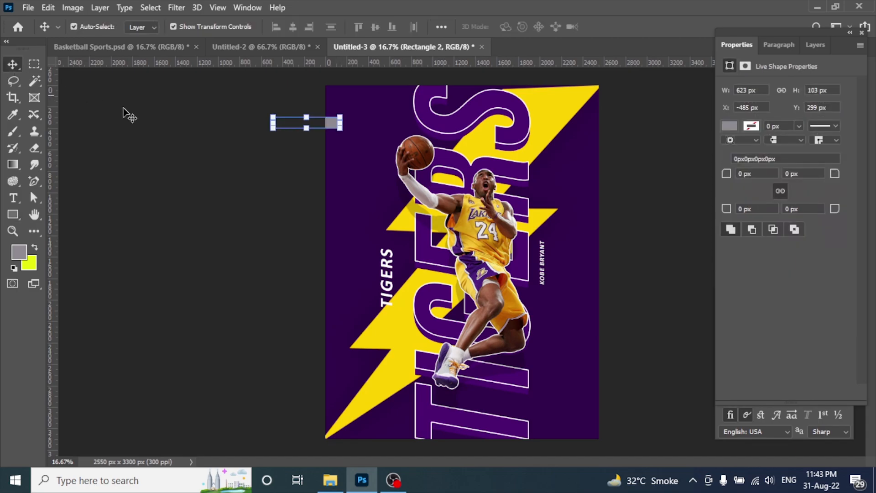
# Step: Sample the lightning bolt's yellow, move the rectangle onto the flyer above the basketball, and fill it with that yellow
pyautogui.click(14, 115)
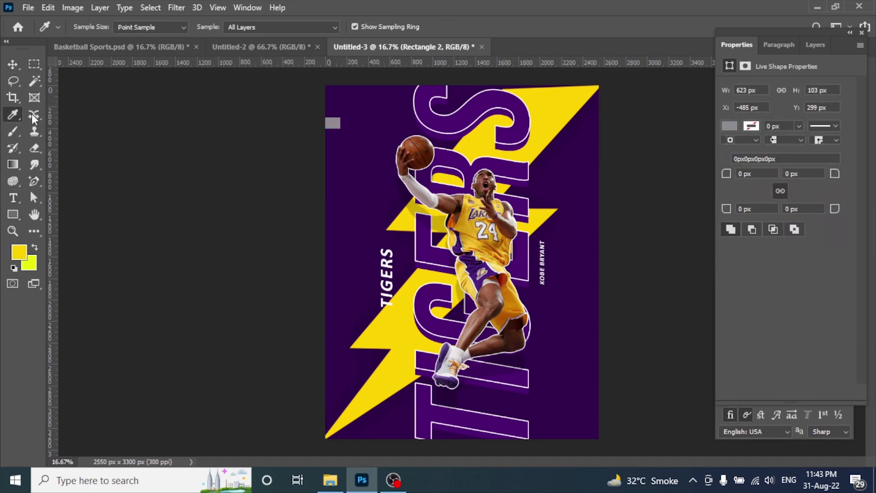
pyautogui.click(12, 64)
pyautogui.moveTo(331, 127); pyautogui.dragTo(402, 134)
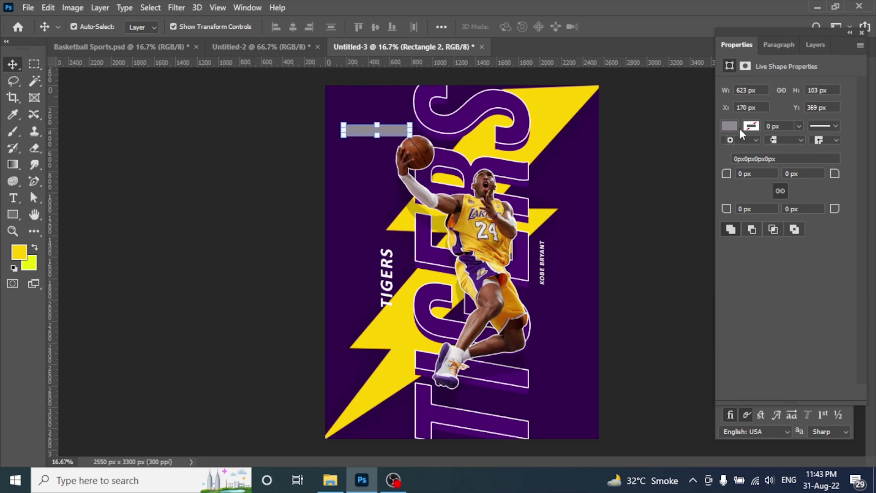
pyautogui.click(739, 127)
pyautogui.click(703, 193)
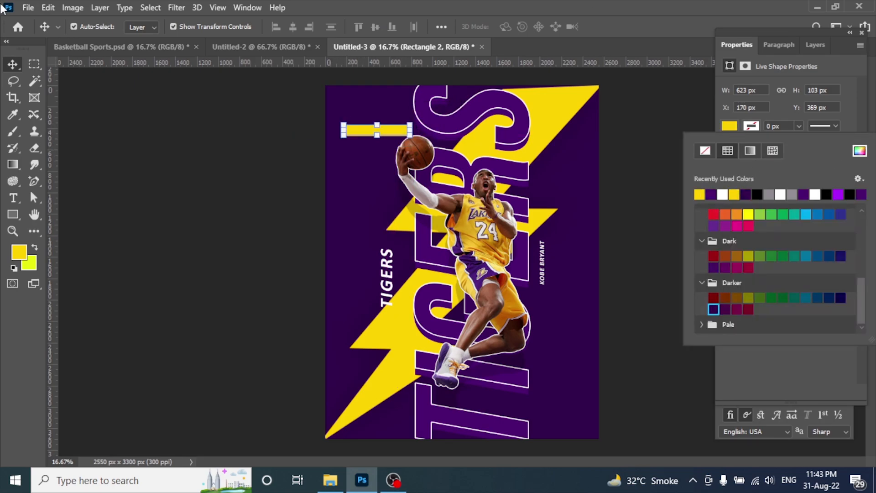
# Step: Duplicate the yellow rectangle downward to build a stack of five evenly spaced bars
pyautogui.click(13, 64)
pyautogui.moveTo(392, 134); pyautogui.dragTo(393, 154)
pyautogui.press('ctrl')
pyautogui.moveTo(397, 151); pyautogui.dragTo(398, 204)
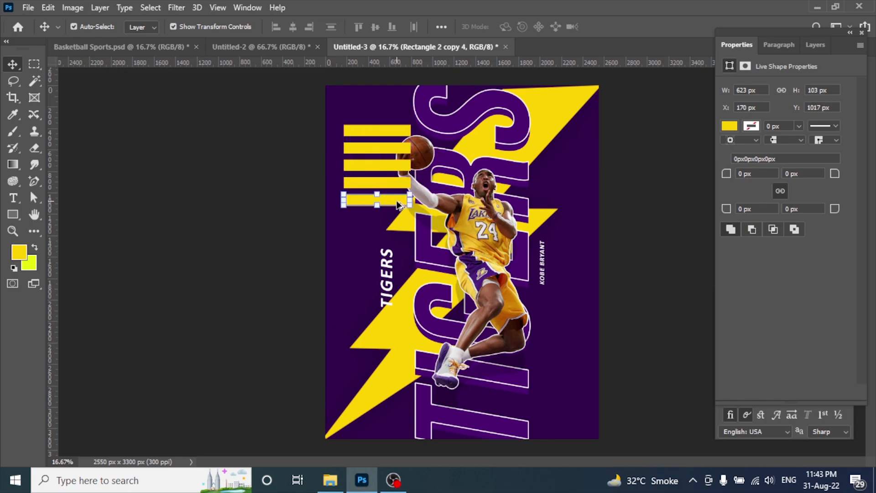
# Step: Select all five yellow rectangle layers and merge them into one stripe shape
pyautogui.keyDown('shift'); pyautogui.click(382, 132); pyautogui.keyUp('shift')
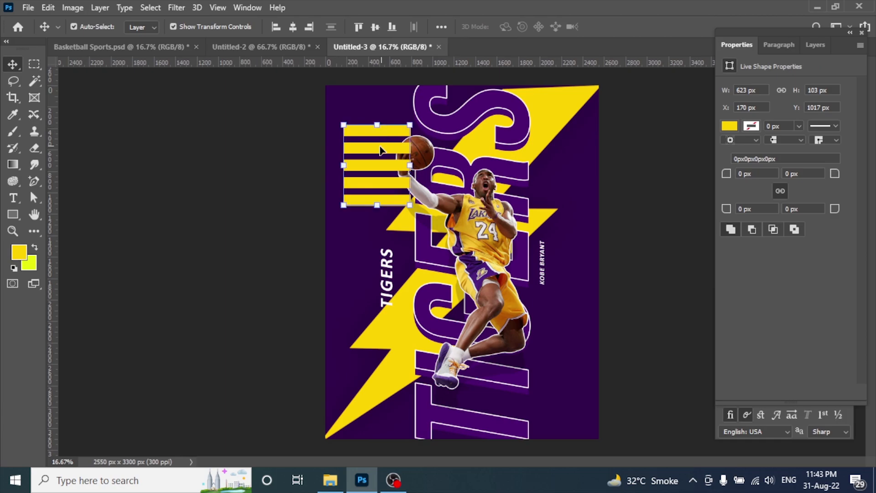
pyautogui.click(815, 45)
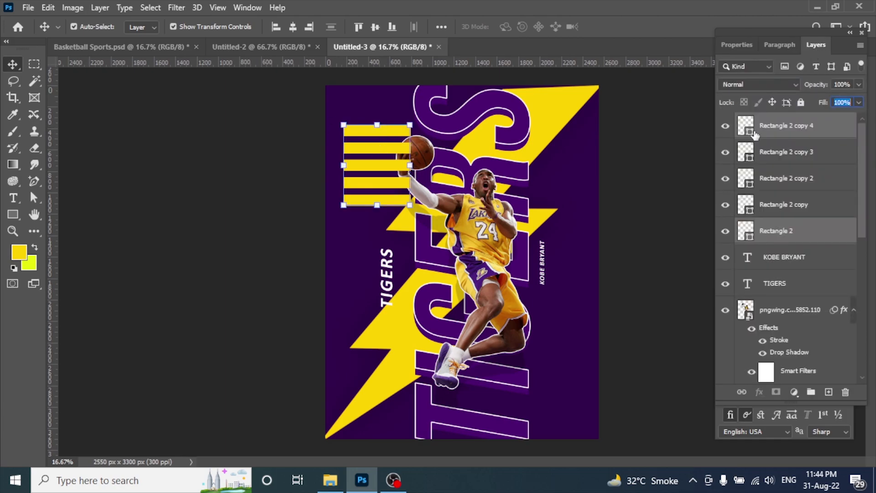
pyautogui.keyDown('ctrl'); pyautogui.click(775, 157); pyautogui.keyUp('ctrl')
pyautogui.keyDown('ctrl'); pyautogui.click(779, 181); pyautogui.keyUp('ctrl')
pyautogui.keyDown('ctrl'); pyautogui.click(788, 202); pyautogui.keyUp('ctrl')
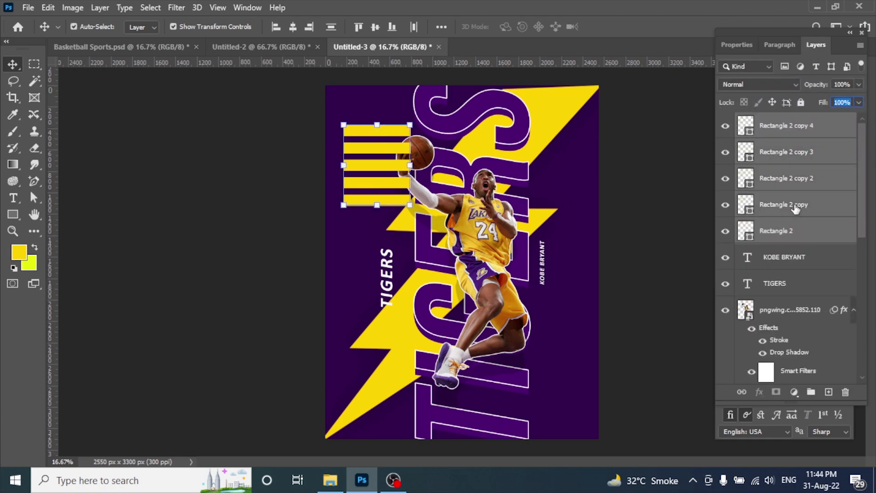
pyautogui.hotkey('ctrl', 'e')
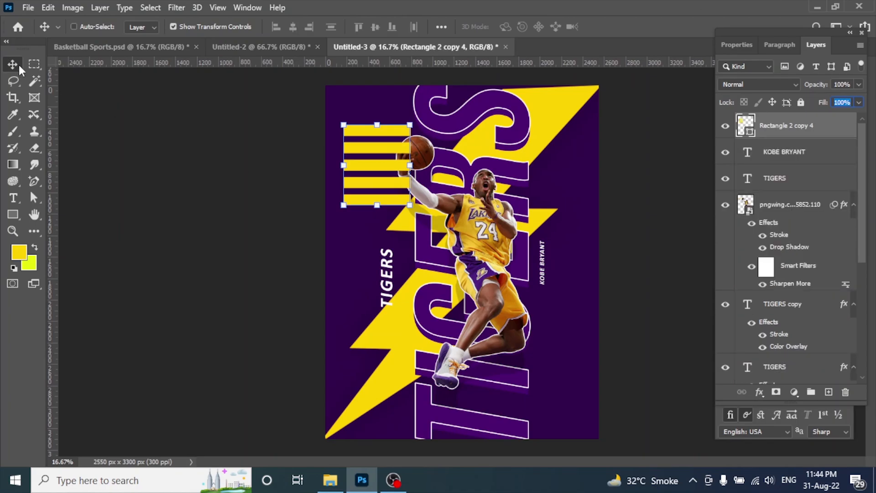
# Step: Duplicate the yellow stripe block and set one block partly off the flyer's upper left edge and another off the right edge
pyautogui.moveTo(397, 153); pyautogui.dragTo(582, 237)
pyautogui.moveTo(386, 172); pyautogui.dragTo(390, 320)
pyautogui.moveTo(378, 156); pyautogui.dragTo(309, 139)
pyautogui.moveTo(569, 233); pyautogui.dragTo(626, 210)
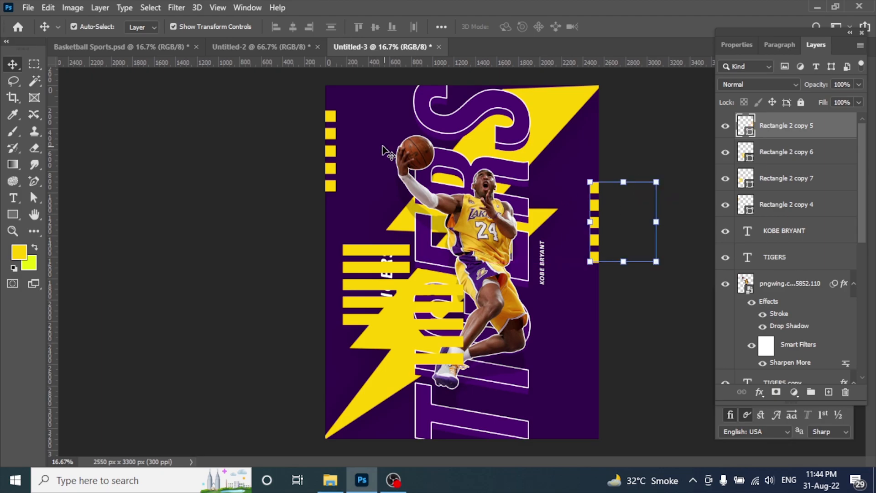
pyautogui.click(333, 137)
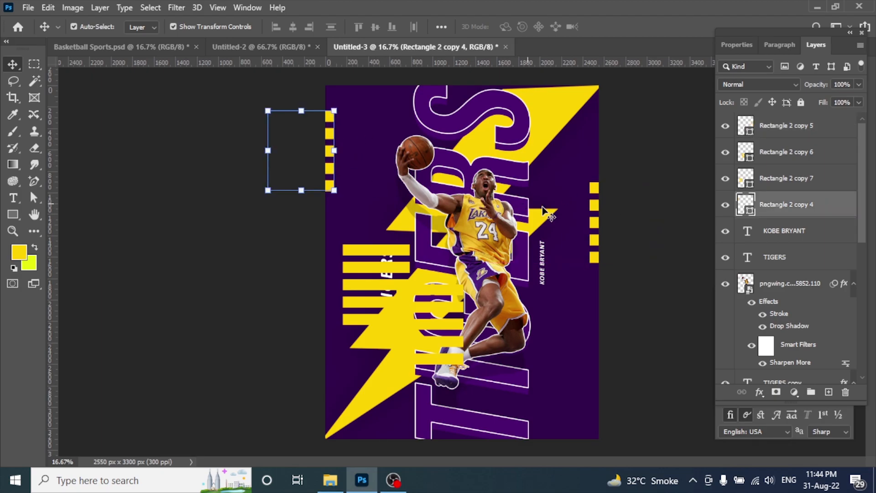
# Step: Shrink the stripe block covering the small TIGERS text and place small stripe sets at the flyer's lower left and lower right edges
pyautogui.click(401, 260)
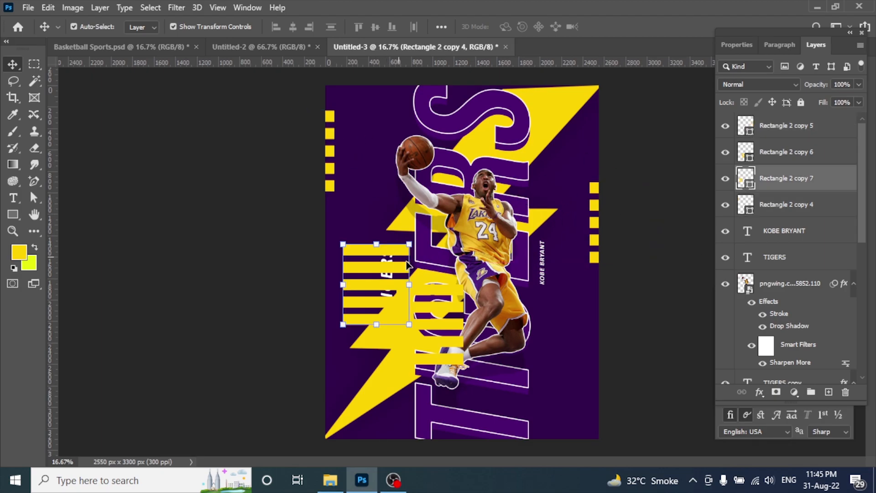
pyautogui.moveTo(412, 242); pyautogui.dragTo(318, 407)
pyautogui.click(635, 27)
pyautogui.click(318, 407)
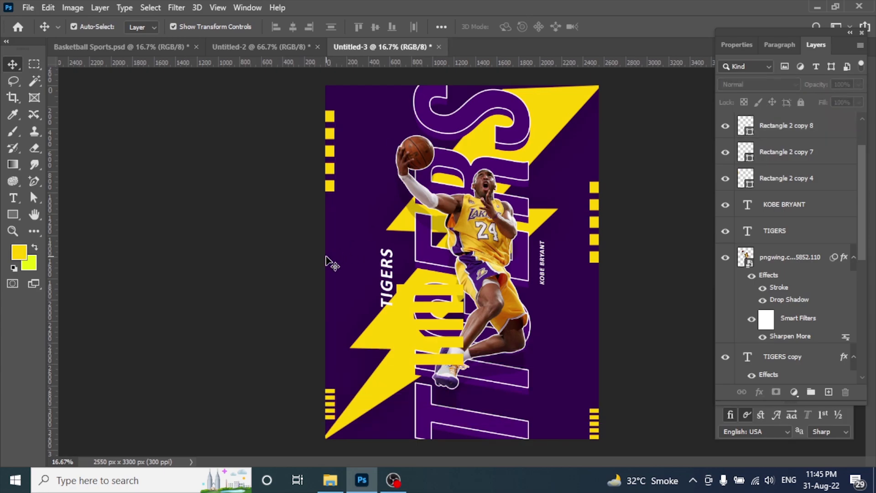
# Step: Place the black lion head PNG from Downloads as an embedded image and flip it horizontally
pyautogui.click(28, 7)
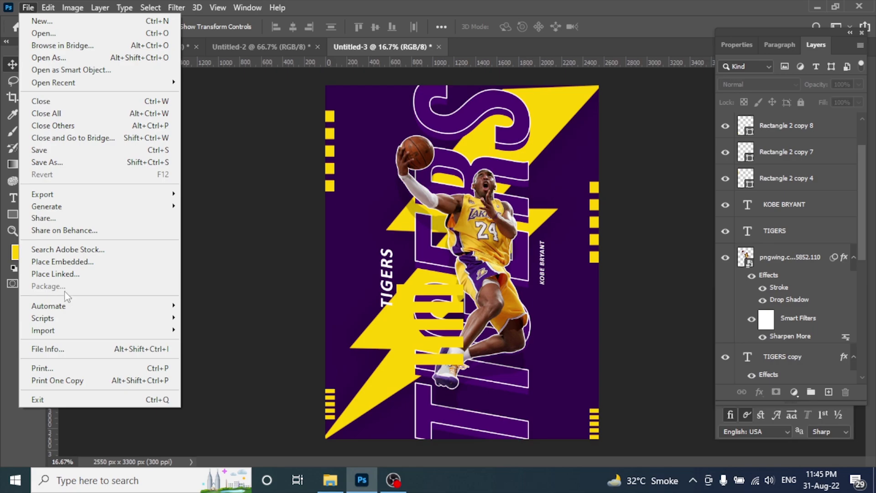
pyautogui.click(69, 260)
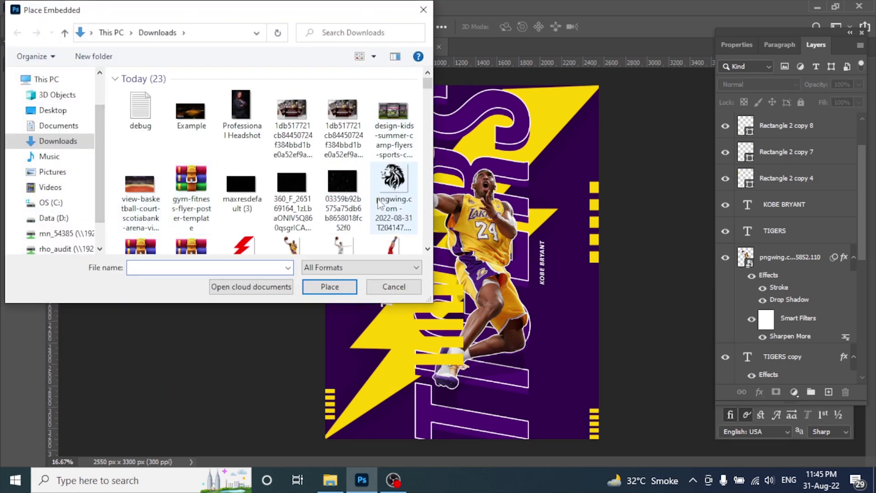
pyautogui.click(393, 194)
pyautogui.click(330, 286)
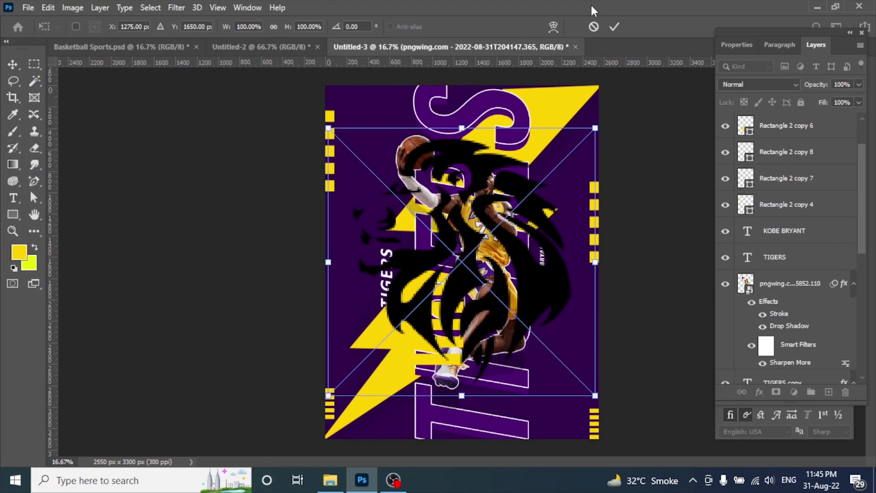
pyautogui.rightClick(485, 226)
pyautogui.click(552, 421)
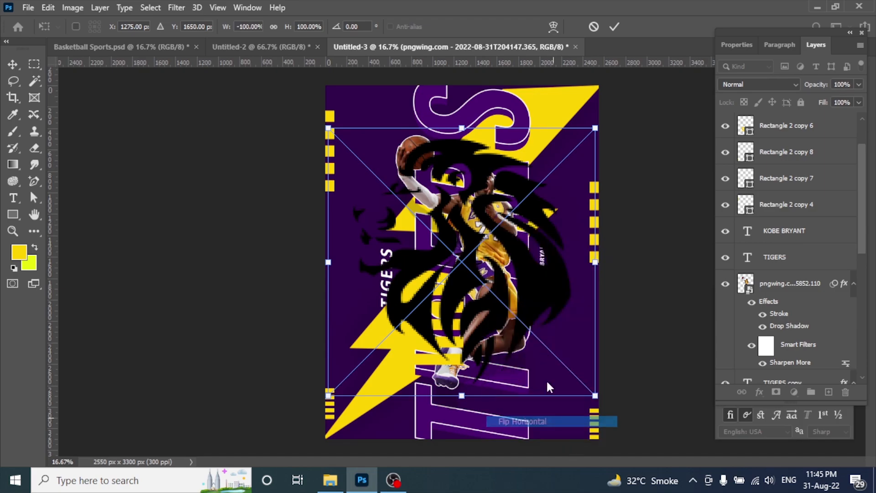
pyautogui.press('Return')
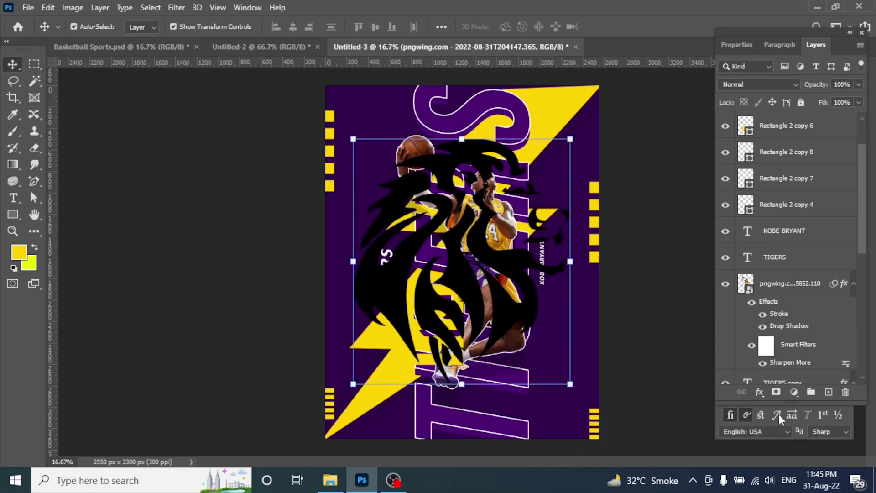
# Step: Give the lion logo a white Color Overlay, then scale it to about 22% and place it in the flyer's upper left corner
pyautogui.click(758, 391)
pyautogui.click(789, 345)
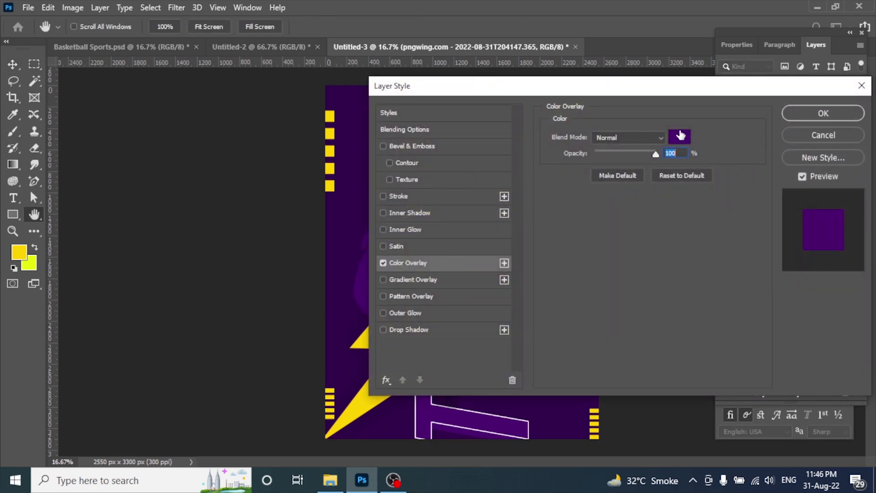
pyautogui.click(679, 135)
pyautogui.click(527, 258)
pyautogui.click(811, 239)
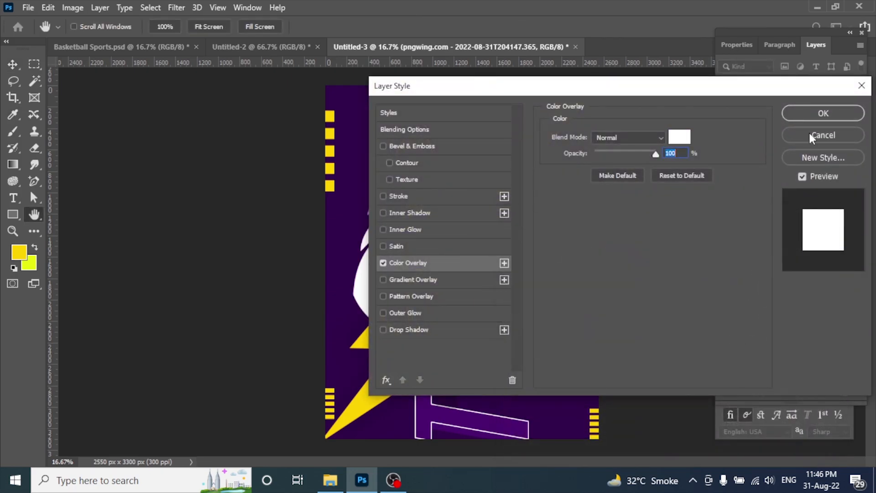
pyautogui.click(810, 115)
pyautogui.moveTo(571, 138); pyautogui.dragTo(383, 118)
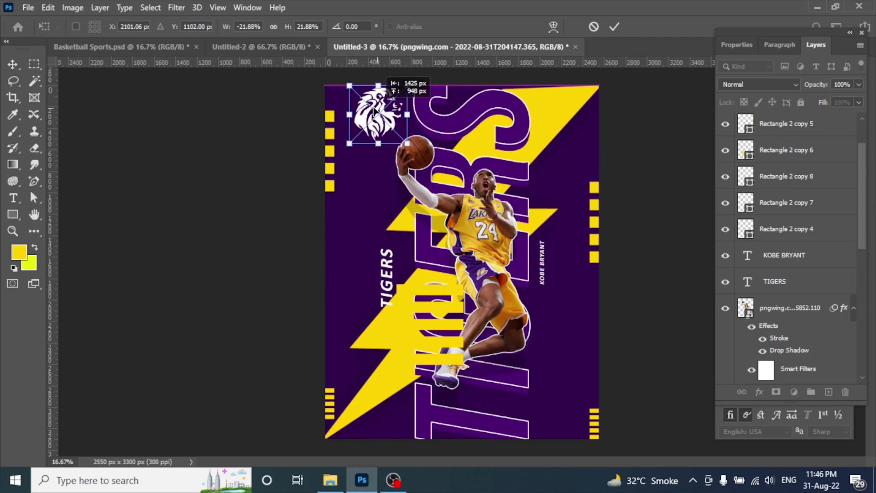
pyautogui.press('Return')
# Step: Add a yellow horizontal text reading 24 above the small vertical TIGERS text
pyautogui.click(14, 199)
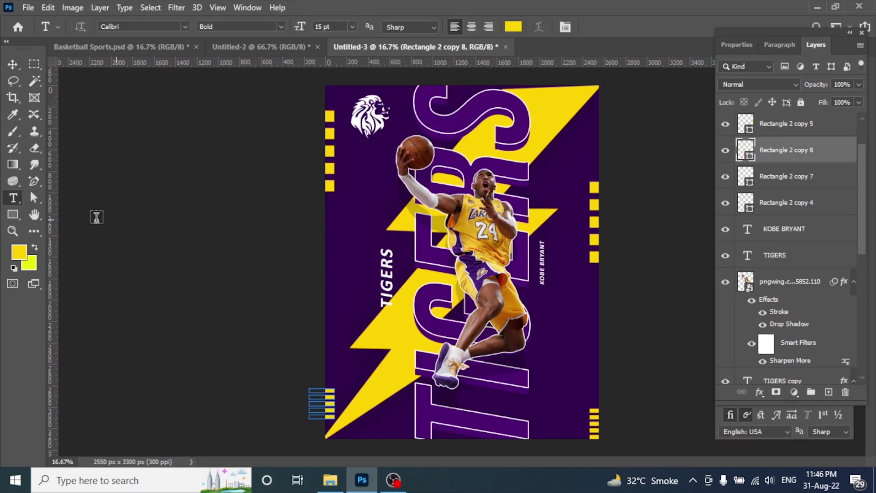
pyautogui.click(549, 350)
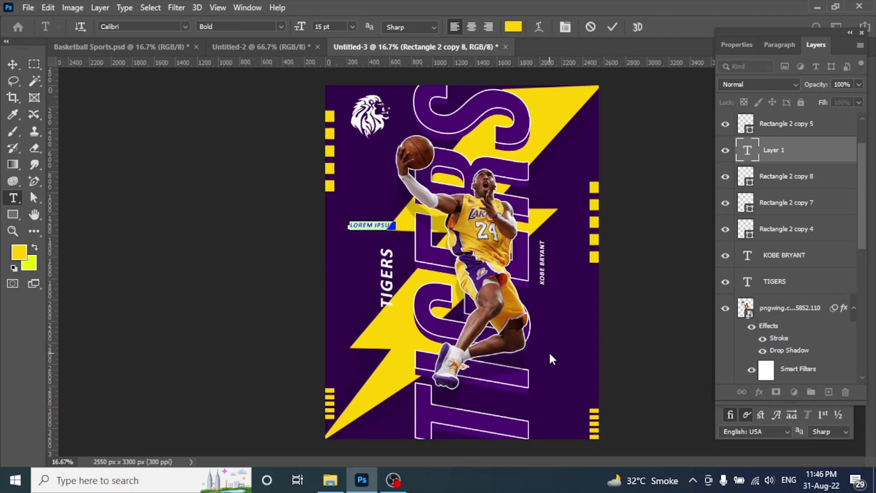
pyautogui.click(320, 26)
pyautogui.write('30')
pyautogui.press('Escape')
pyautogui.write('24')
pyautogui.hotkey('ctrl', 'Return')
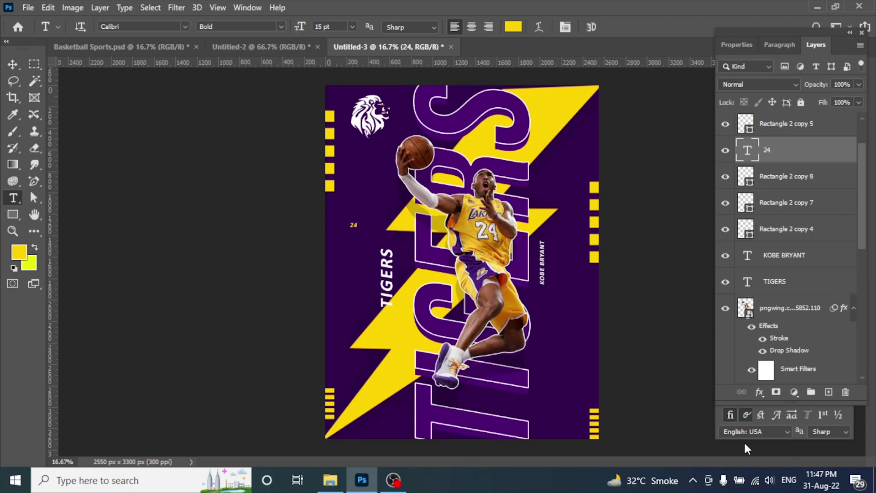
# Step: Enlarge the yellow 24 text to 188 pt and remove its faux italic slant
pyautogui.click(854, 424)
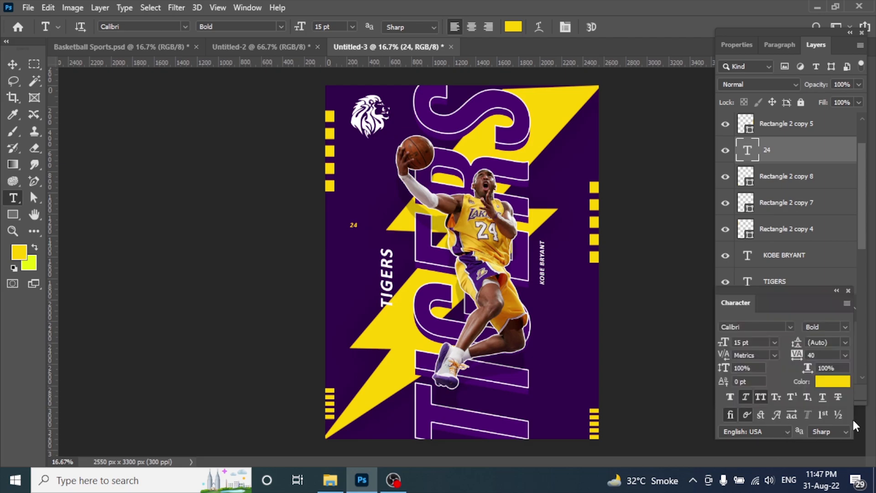
pyautogui.press('v')
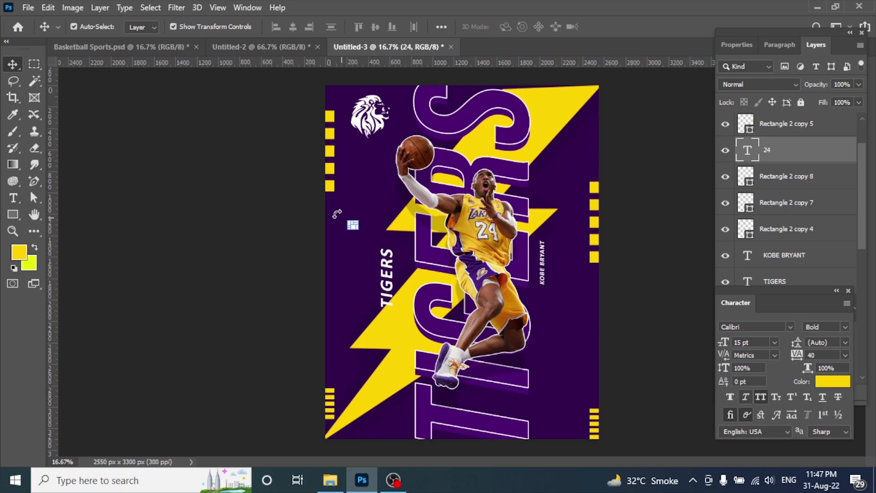
pyautogui.moveTo(361, 232); pyautogui.dragTo(401, 266)
pyautogui.moveTo(364, 214); pyautogui.dragTo(384, 201)
pyautogui.doubleClick(384, 202)
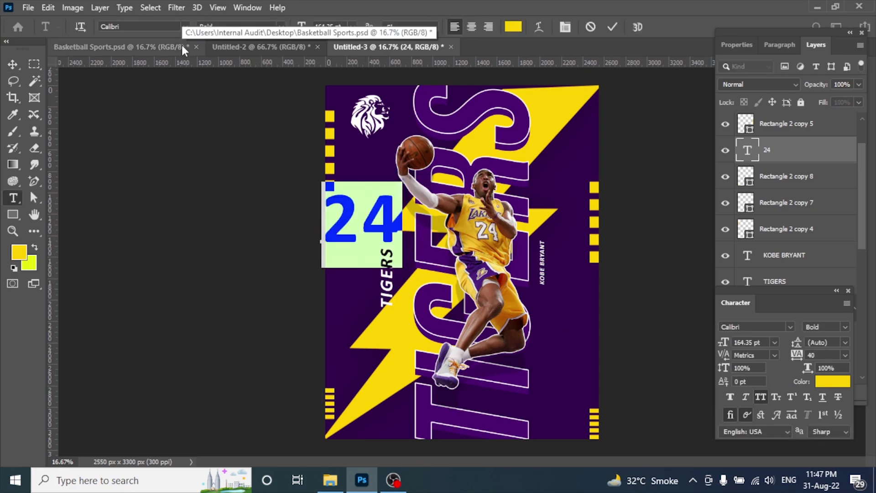
pyautogui.click(13, 64)
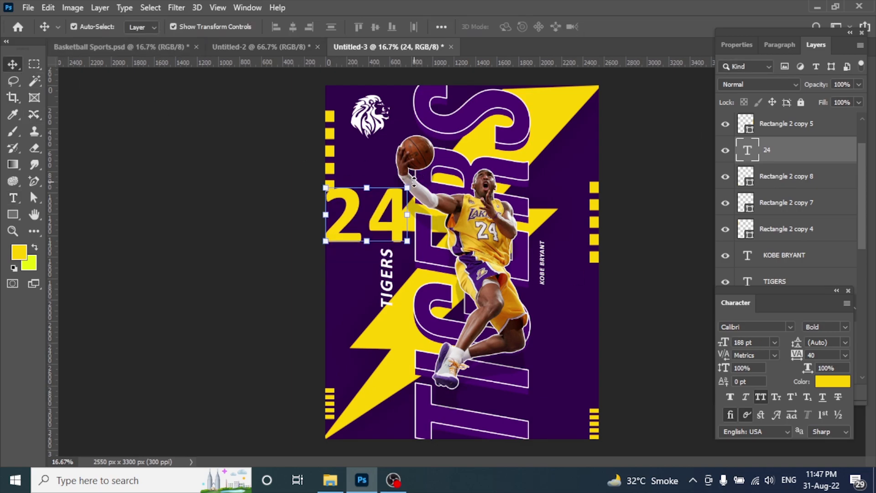
# Step: Rotate the yellow 24 text by -90° and place it at the flyer's right edge, between the two stripe sets
pyautogui.hotkey('ctrl', 't')
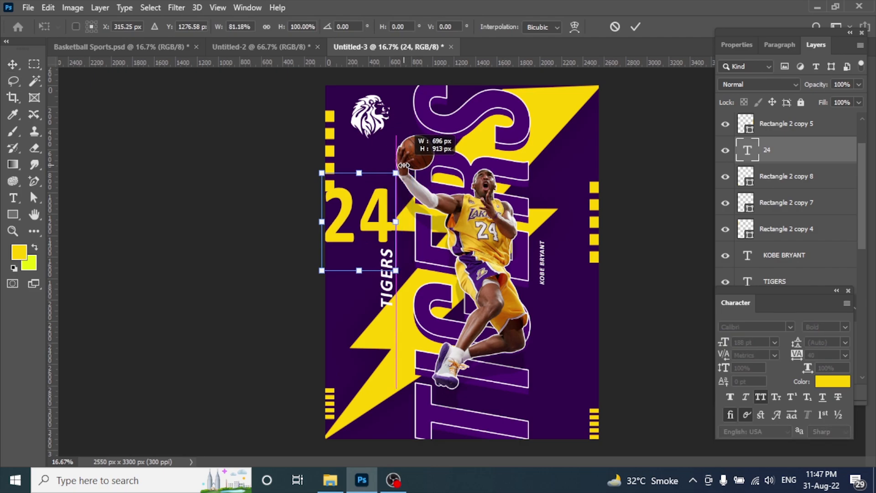
pyautogui.moveTo(422, 162); pyautogui.dragTo(322, 173)
pyautogui.moveTo(378, 198); pyautogui.dragTo(599, 299)
pyautogui.press('Right')
pyautogui.press('Right')
pyautogui.press('Right')
pyautogui.press('Right')
pyautogui.press('Right')
pyautogui.press('Right')
pyautogui.press('Right')
pyautogui.press('Right')
pyautogui.press('Right')
pyautogui.press('Right')
pyautogui.press('Right')
pyautogui.press('Right')
pyautogui.press('Down')
pyautogui.press('Down')
pyautogui.press('Down')
pyautogui.press('Down')
pyautogui.press('Down')
pyautogui.press('Down')
pyautogui.press('Down')
pyautogui.press('Down')
pyautogui.press('Down')
pyautogui.press('Down')
pyautogui.press('Down')
pyautogui.press('Down')
pyautogui.press('Down')
pyautogui.press('Down')
pyautogui.press('Down')
pyautogui.press('Down')
pyautogui.press('Down')
pyautogui.press('Down')
pyautogui.press('Down')
pyautogui.press('Down')
pyautogui.press('Down')
pyautogui.press('Down')
pyautogui.press('Down')
pyautogui.press('Down')
pyautogui.press('Down')
pyautogui.press('Down')
pyautogui.moveTo(789, 300); pyautogui.dragTo(768, 393)
pyautogui.click(635, 26)
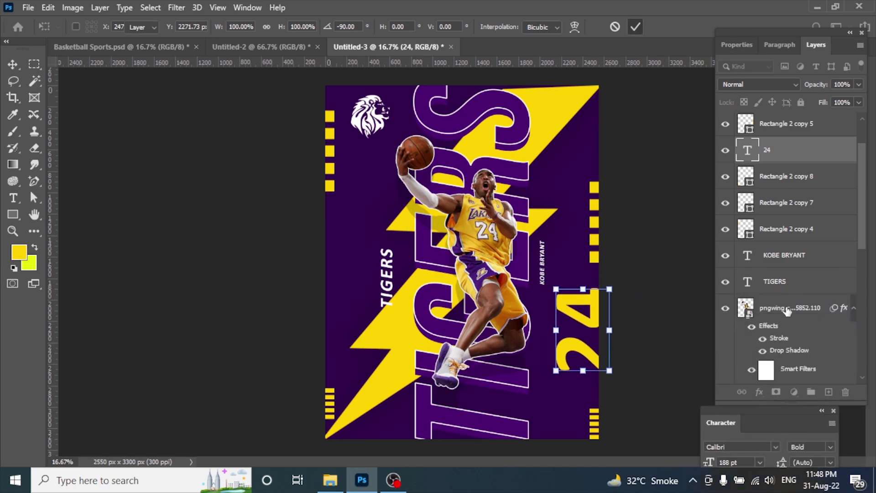
# Step: Give the rotated 24 text a purple Color Overlay of #4b0170 at 100% opacity
pyautogui.click(762, 393)
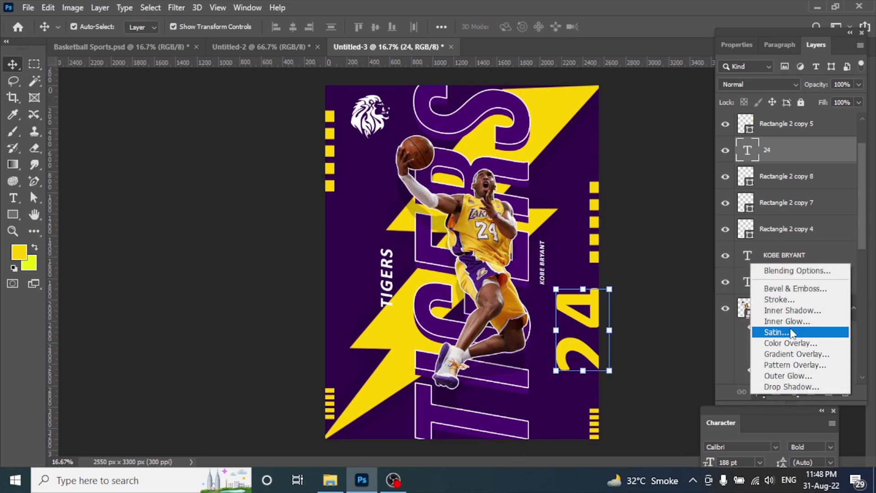
pyautogui.click(796, 342)
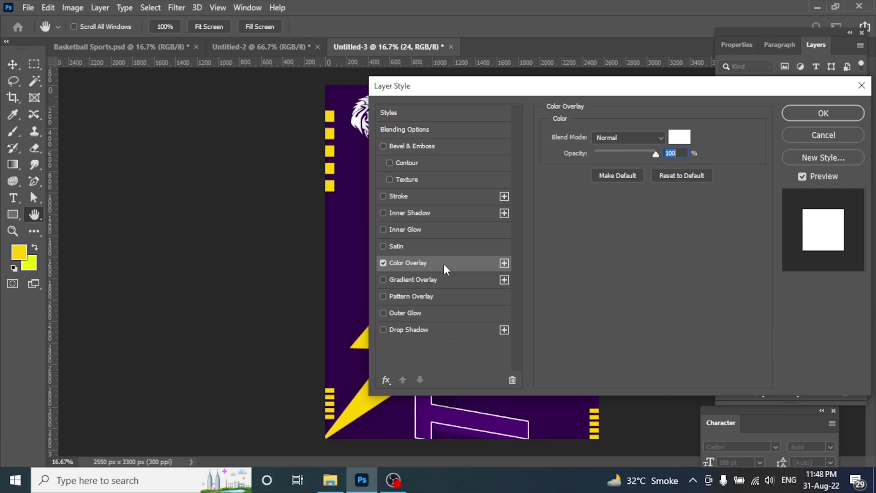
pyautogui.click(679, 137)
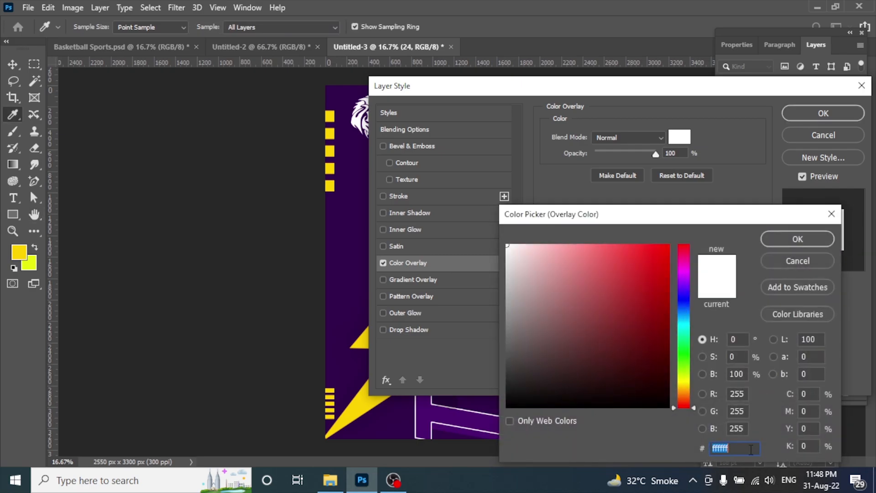
pyautogui.write('4b0170')
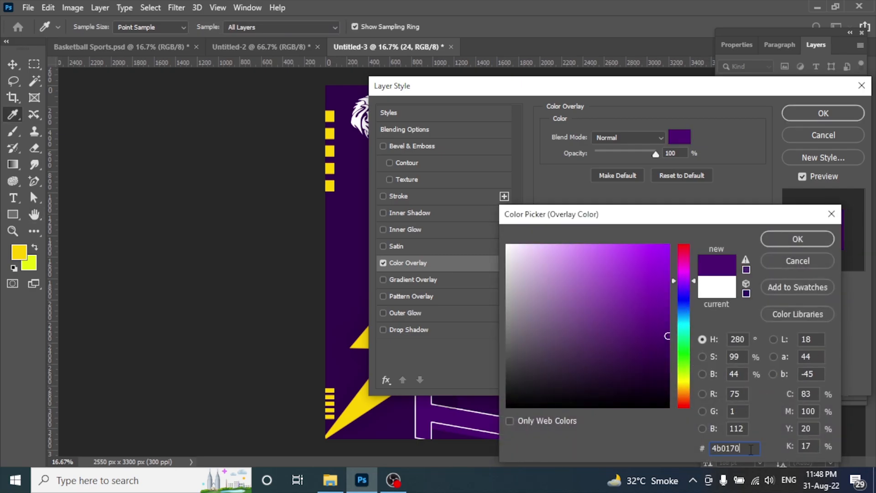
pyautogui.click(810, 239)
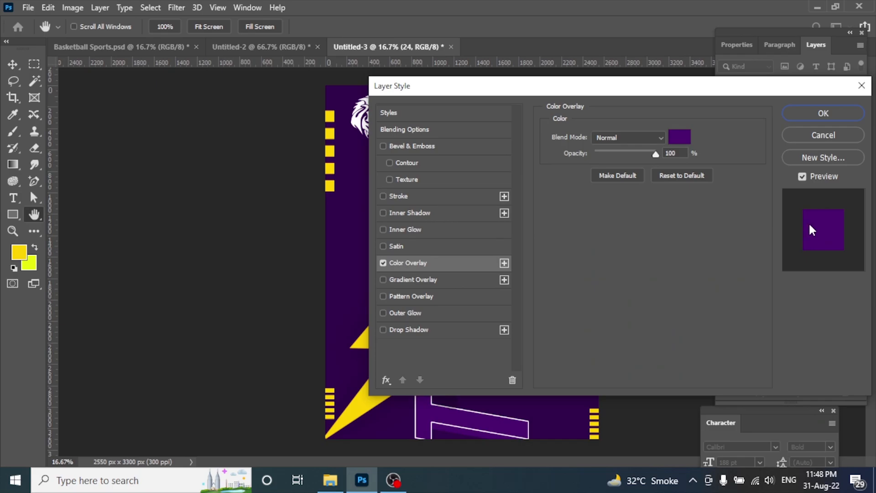
pyautogui.click(819, 114)
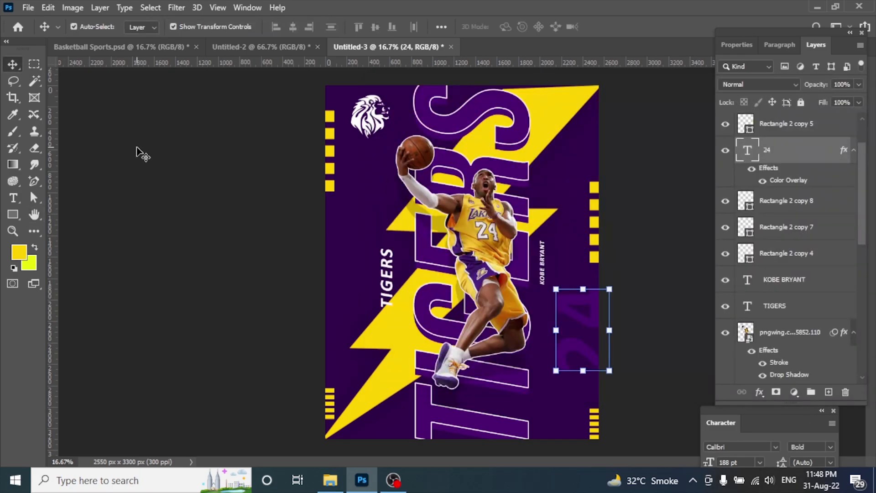
# Step: Duplicate the purple 24 text, rotate the copy 90° to horizontal, and place it above the small TIGERS text
pyautogui.moveTo(575, 302); pyautogui.dragTo(419, 180)
pyautogui.click(634, 26)
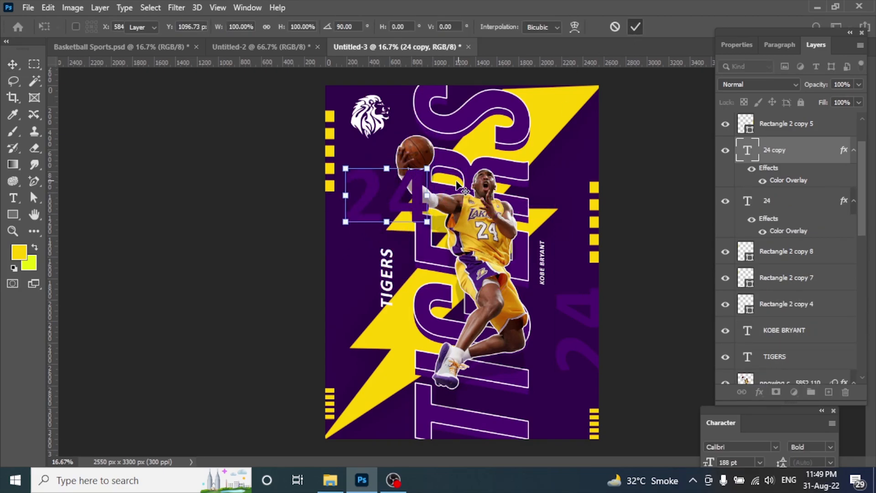
pyautogui.doubleClick(413, 186)
pyautogui.click(507, 28)
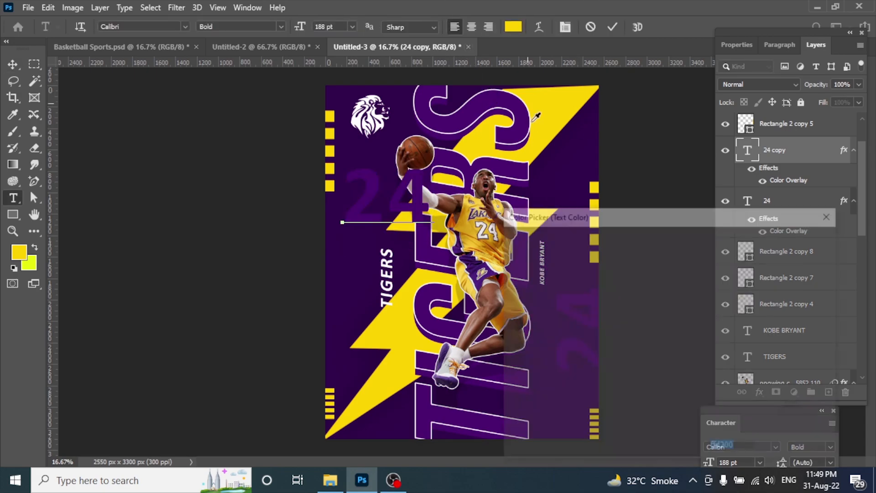
pyautogui.click(781, 264)
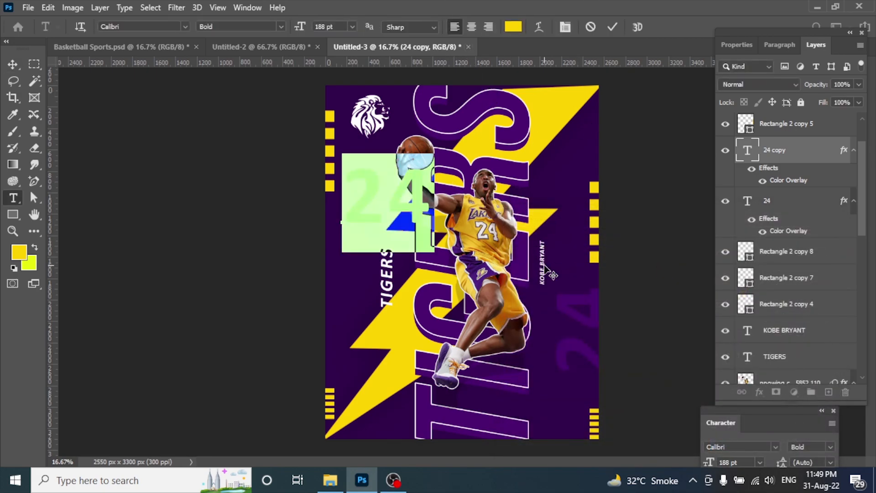
pyautogui.hotkey('ctrl', 'Return')
# Step: Add a 4 px white centered Stroke to the horizontal 24, sized 97.3 pt, and position it below the lion logo
pyautogui.click(759, 392)
pyautogui.press('Escape')
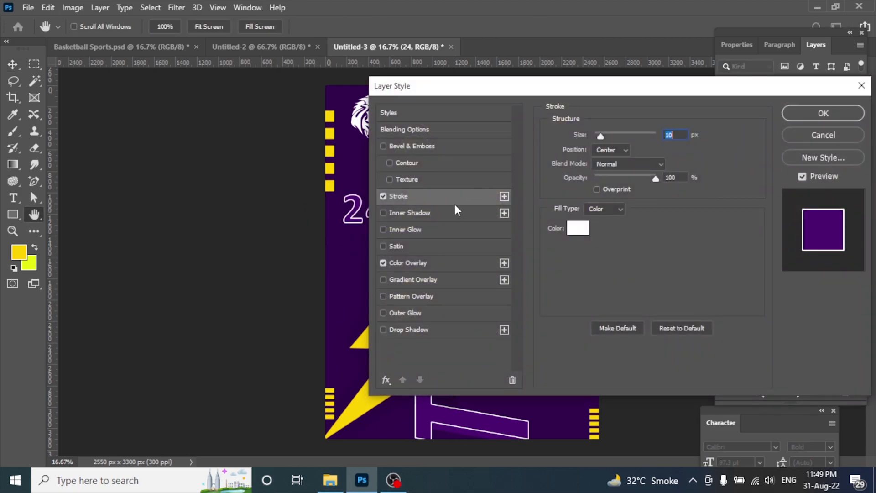
pyautogui.click(681, 161)
pyautogui.doubleClick(668, 135)
pyautogui.write('4')
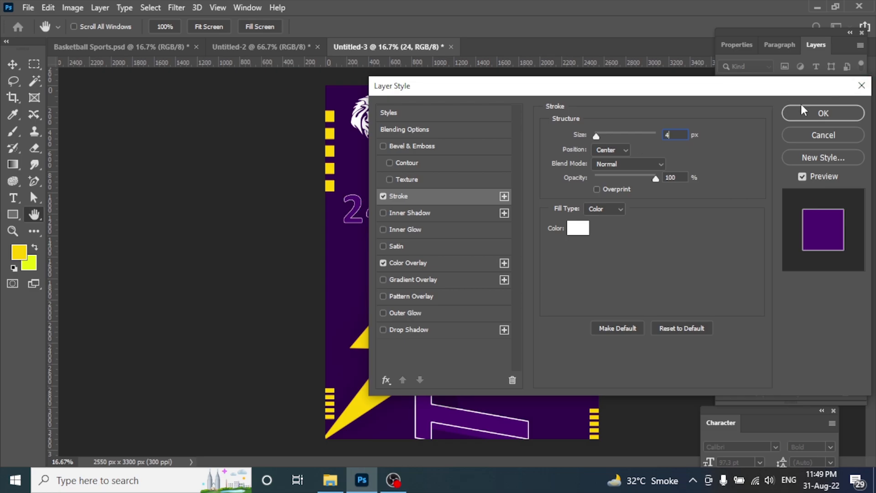
pyautogui.click(844, 113)
pyautogui.press('v')
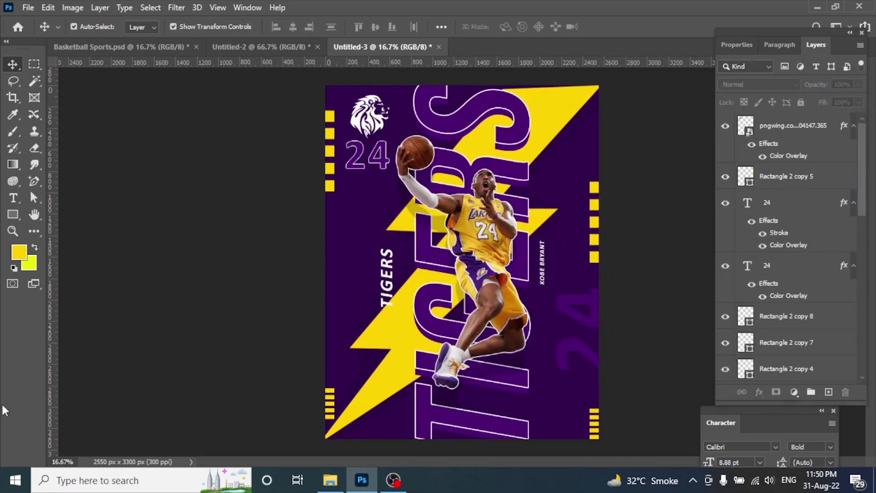
# Step: Add a black (#000000) Solid Color fill layer above all other layers
pyautogui.click(794, 394)
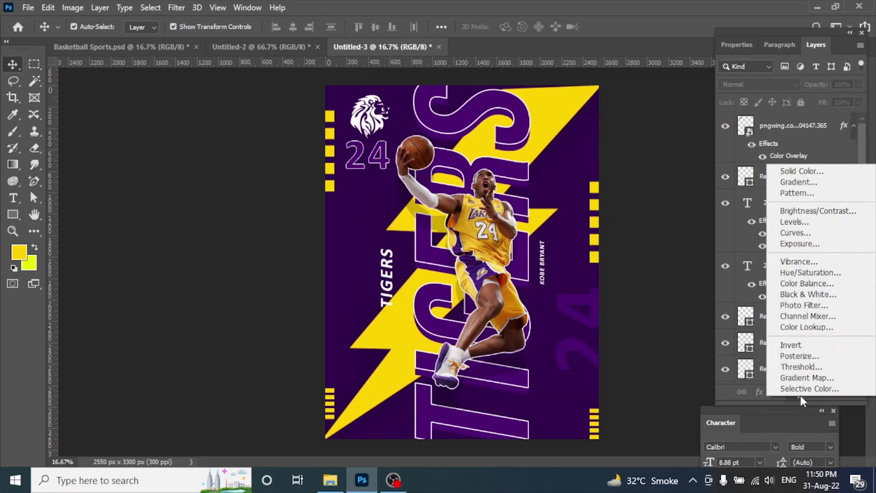
pyautogui.click(785, 170)
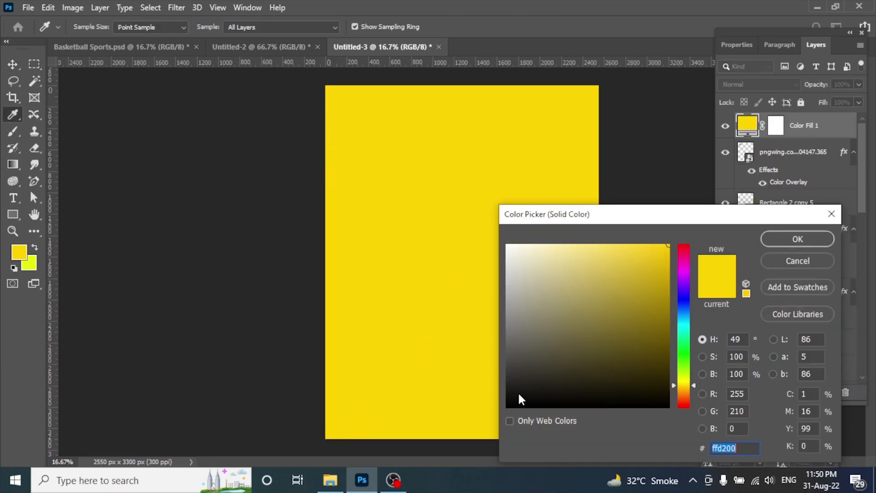
pyautogui.click(506, 405)
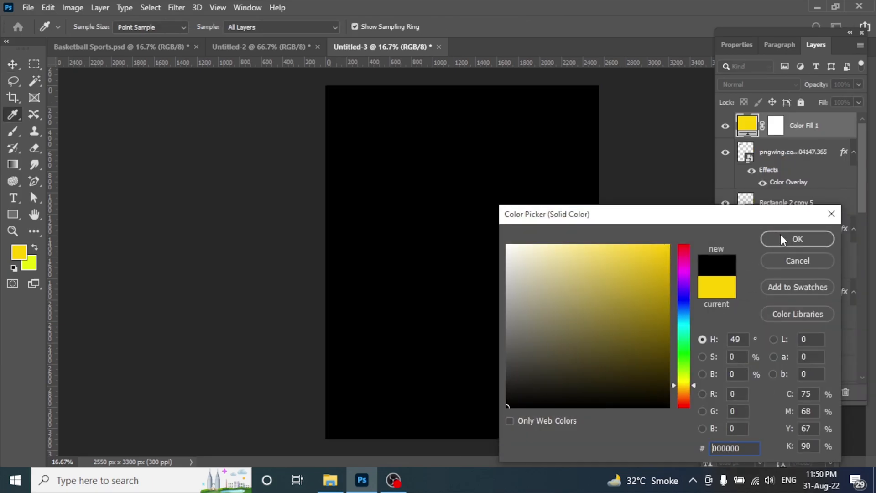
pyautogui.click(797, 239)
pyautogui.press('v')
# Step: Apply 10% Gaussian monochromatic Add Noise to the black fill as a smart object, and set its blend mode to Screen
pyautogui.click(176, 8)
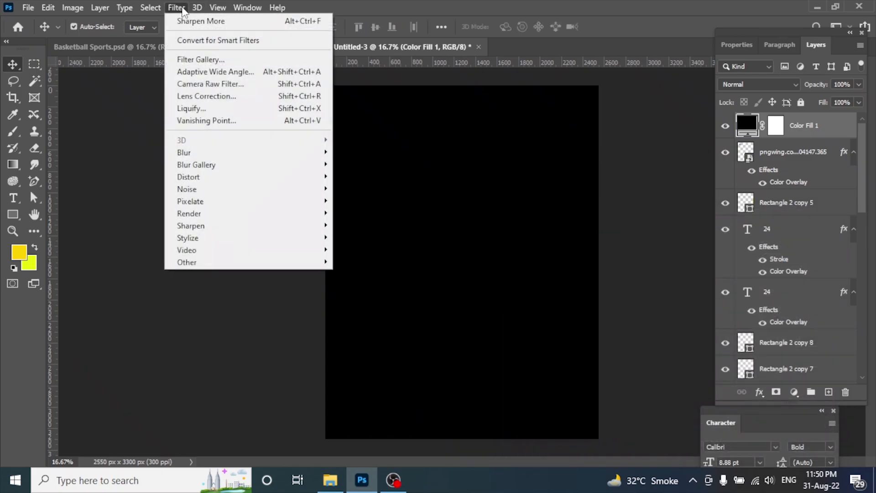
pyautogui.moveTo(191, 189)
pyautogui.click(363, 189)
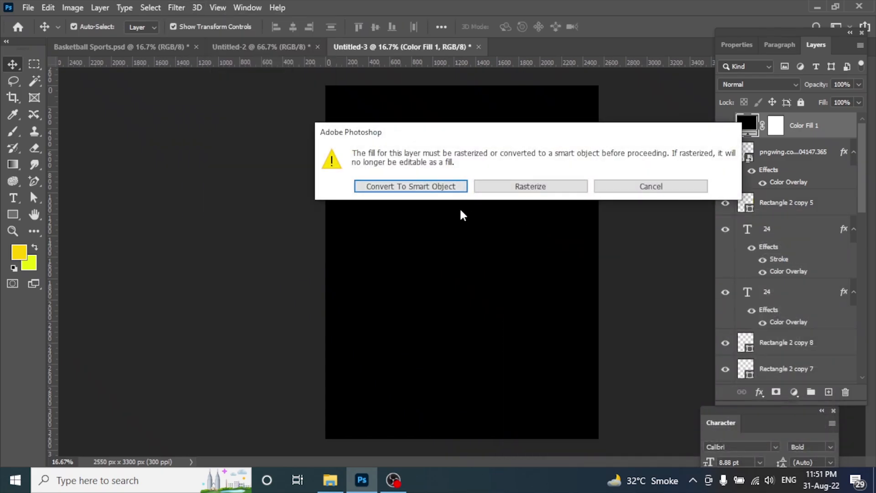
pyautogui.click(419, 187)
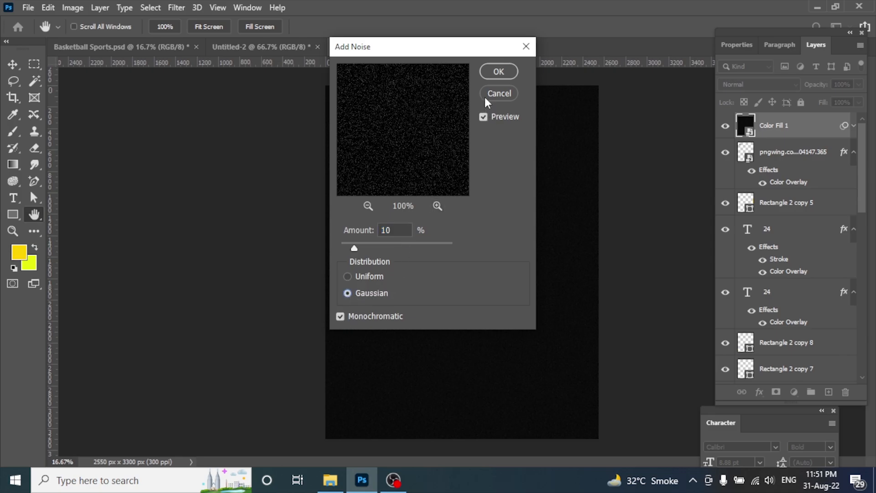
pyautogui.click(497, 70)
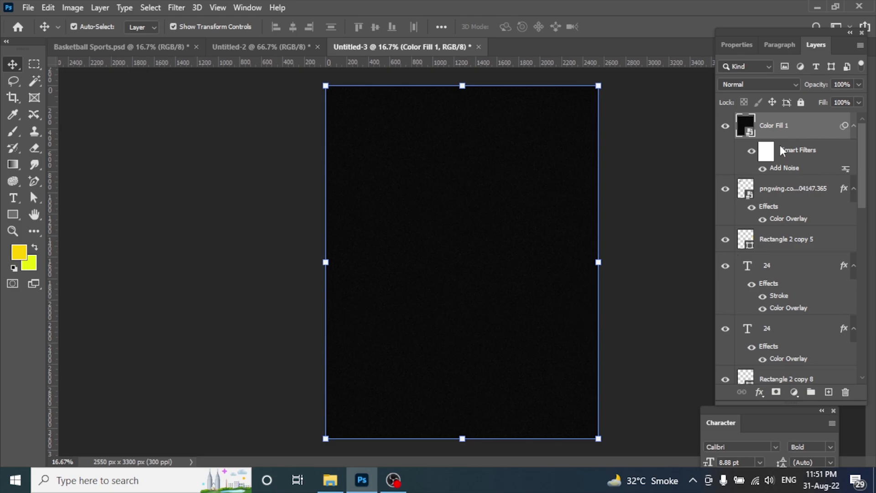
pyautogui.click(799, 84)
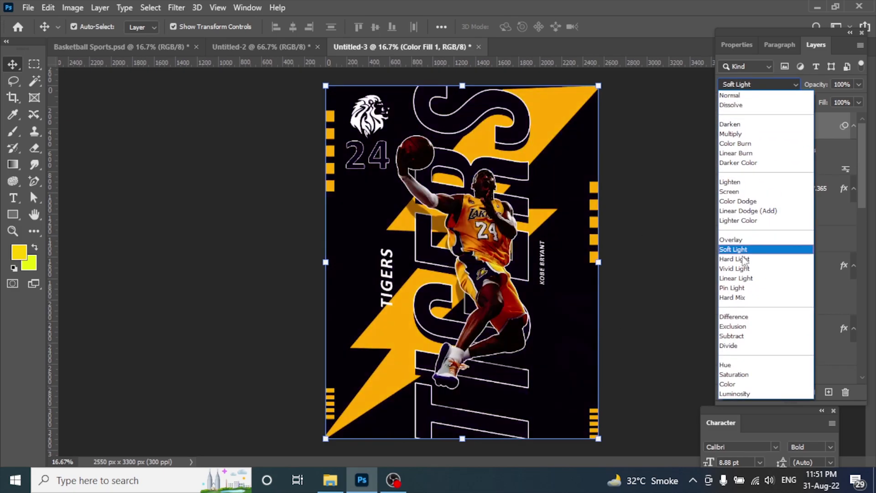
pyautogui.click(733, 192)
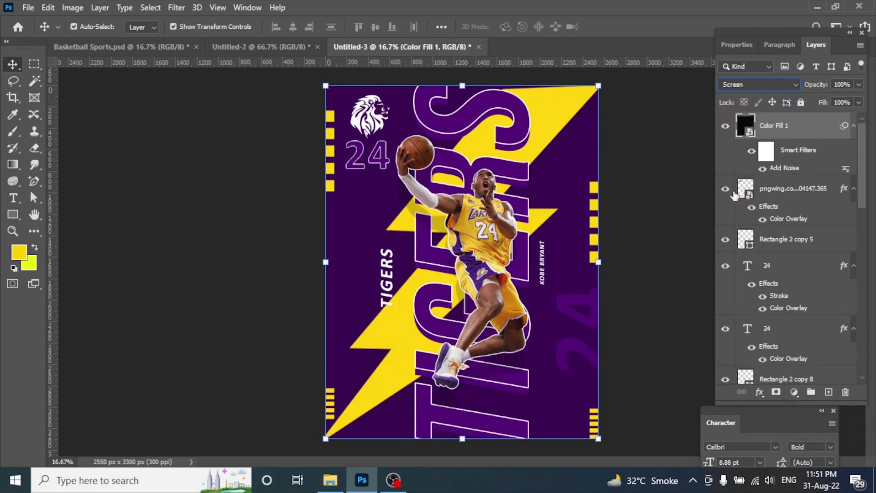
# Step: Place the maxresdefault (3) particle image from Downloads as an embedded object and rotate it by -90°
pyautogui.click(32, 9)
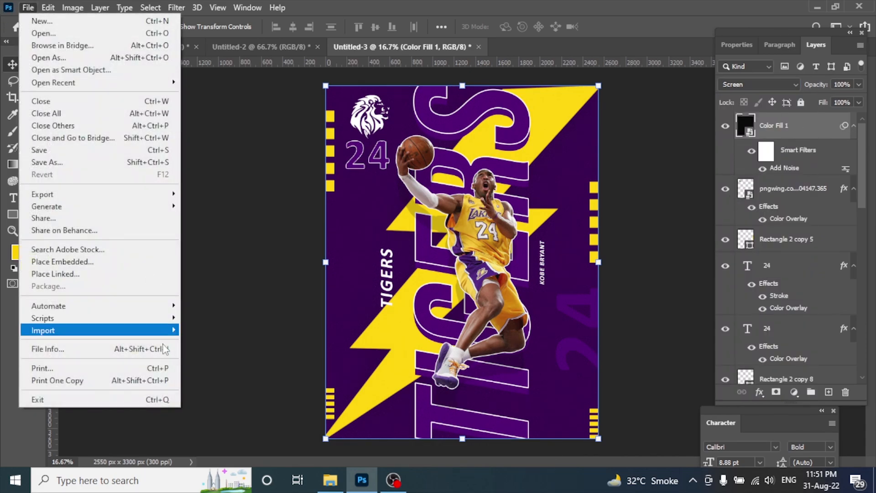
pyautogui.click(68, 264)
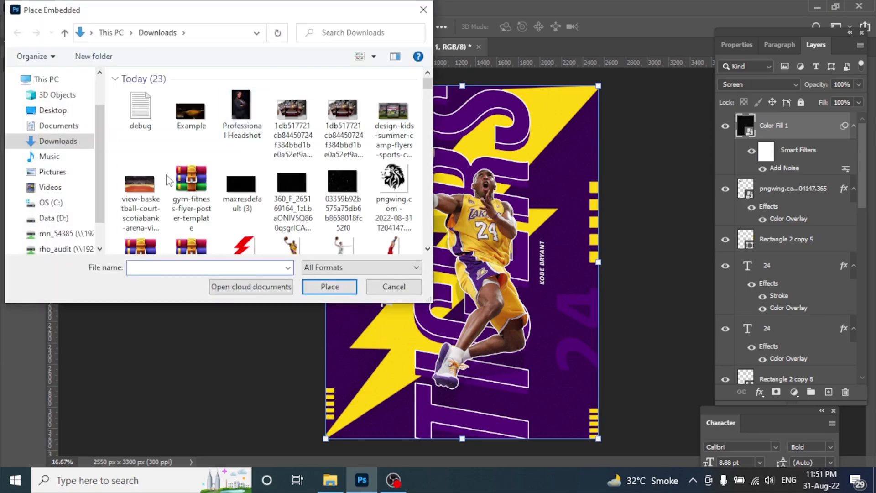
pyautogui.click(241, 184)
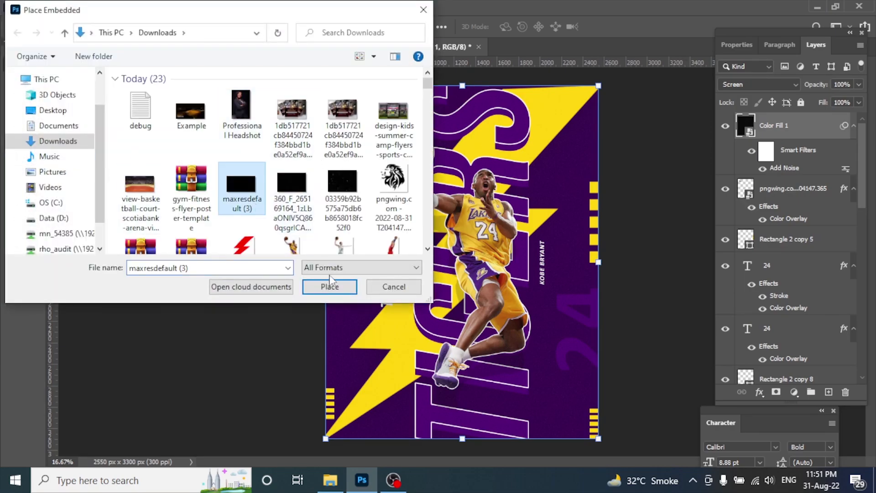
pyautogui.click(329, 286)
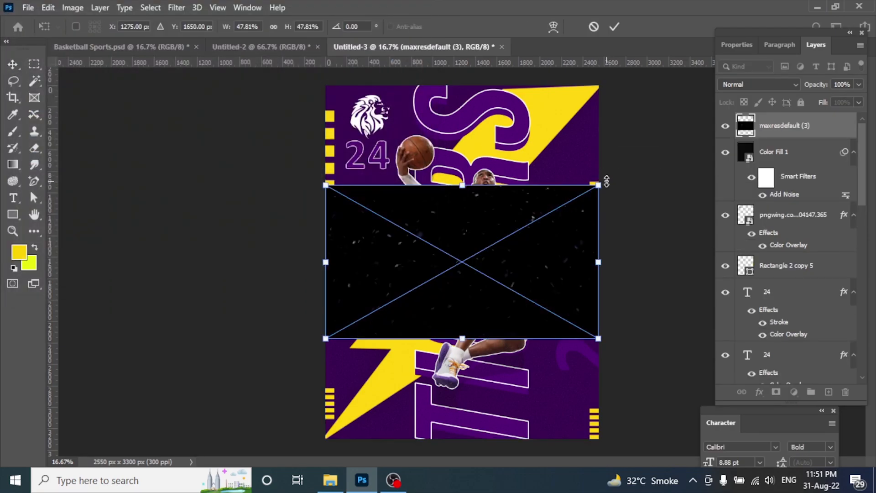
pyautogui.moveTo(606, 181); pyautogui.dragTo(578, 153)
pyautogui.hotkey('ctrl', 'z')
pyautogui.moveTo(621, 170); pyautogui.dragTo(430, 187)
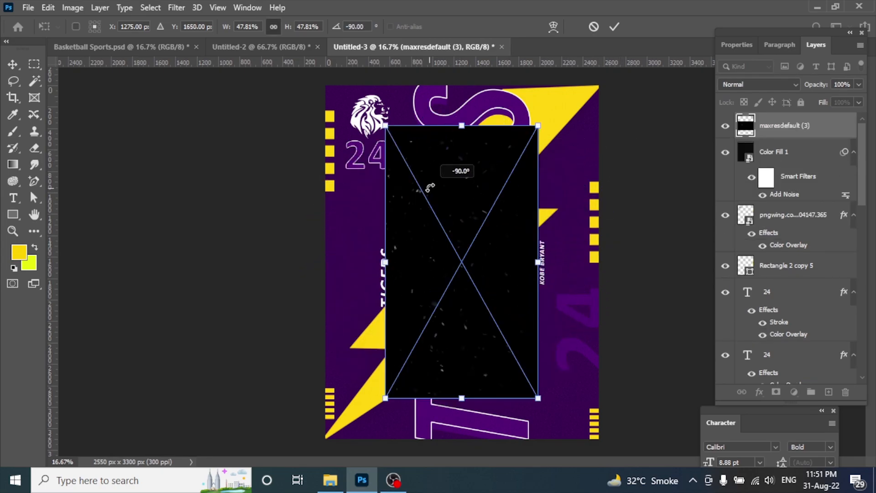
pyautogui.click(614, 27)
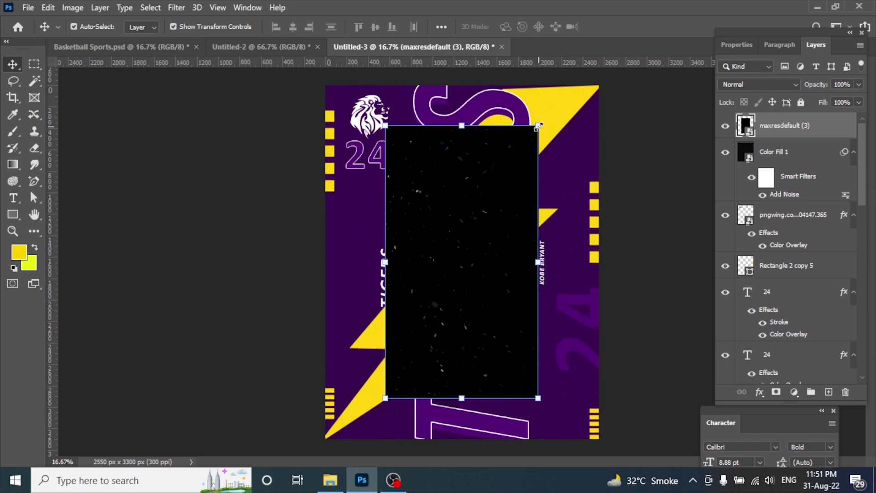
# Step: Scale the particle image to cover the whole flyer and set its blend mode to Screen
pyautogui.moveTo(538, 126); pyautogui.dragTo(603, 17)
pyautogui.click(616, 26)
pyautogui.click(775, 84)
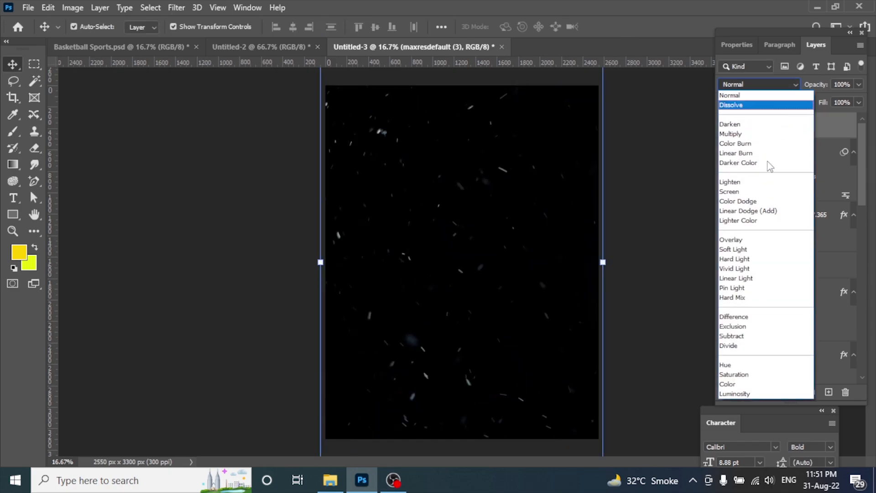
pyautogui.click(730, 192)
pyautogui.click(641, 197)
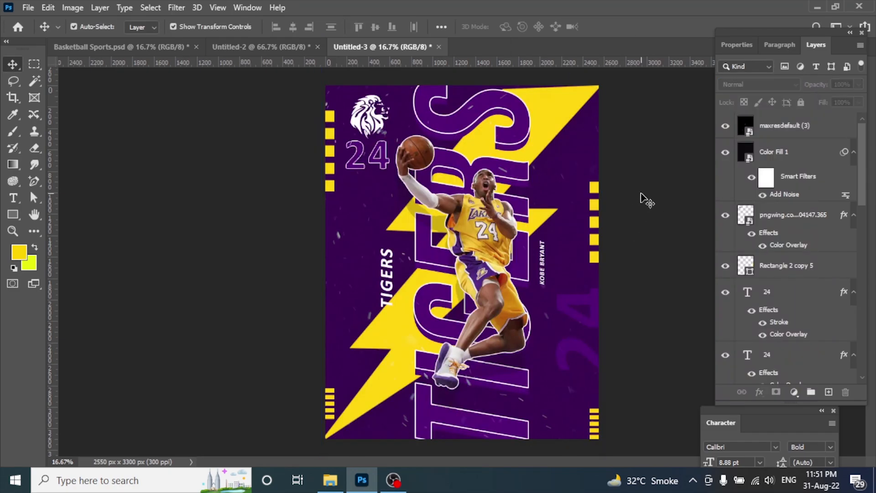
pyautogui.hotkey('ctrl', '-')
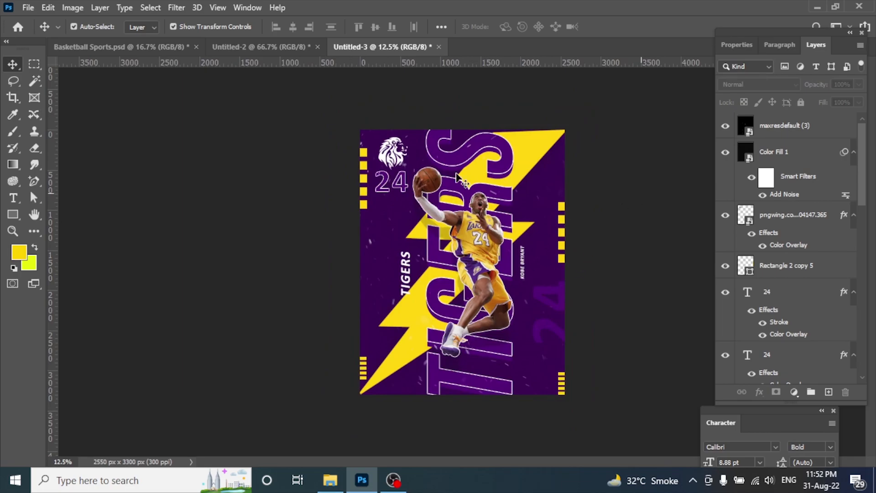
pyautogui.hotkey('ctrl', '+')
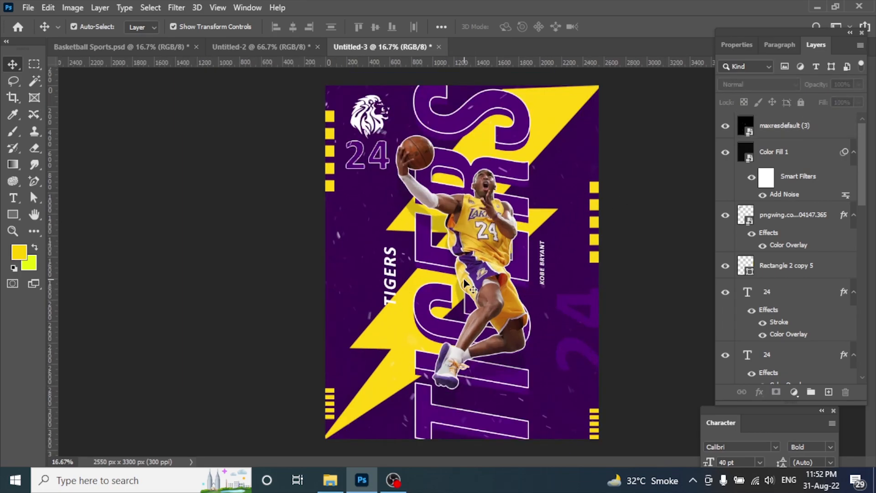